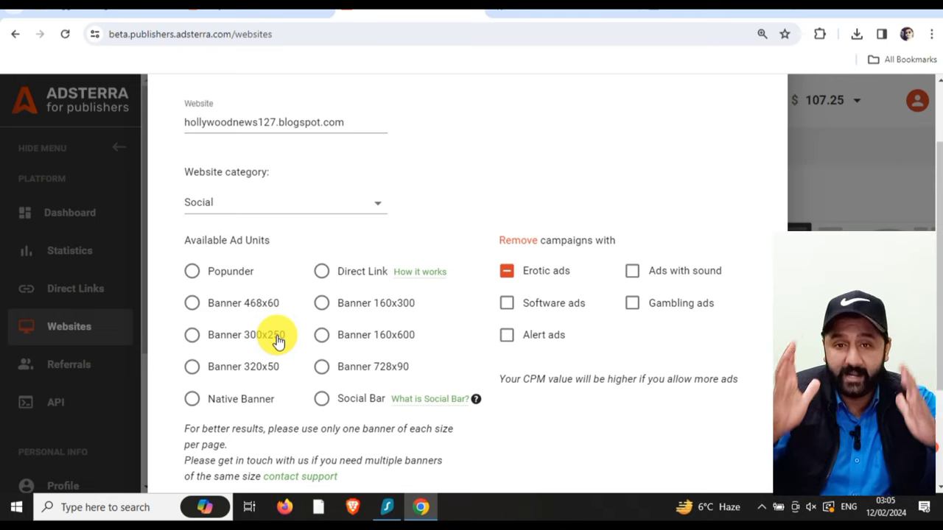
Step: Submit hollywoodnews127.blogspot.com for approval with the Banner 468x60 ad unit and dismiss the notice
{"action": "double_click", "coordinate": [247, 303]}
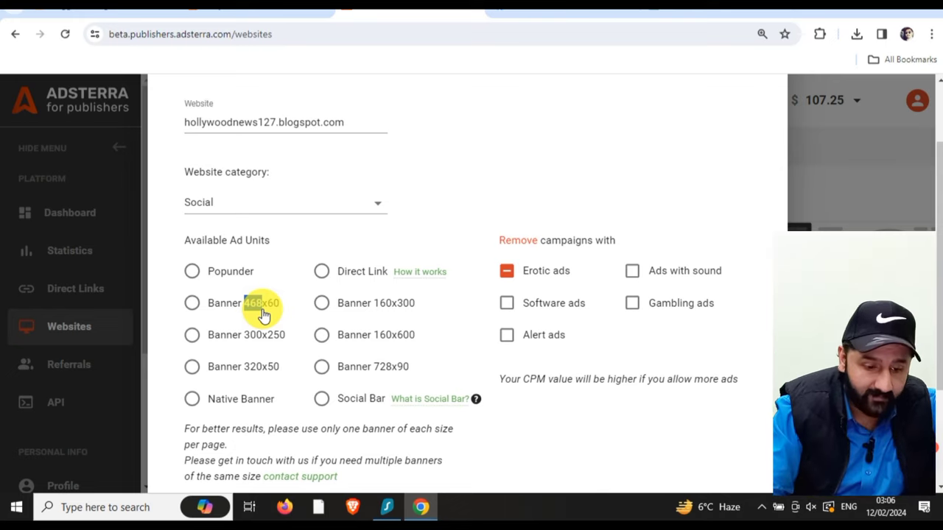
{"action": "left_click", "coordinate": [192, 303]}
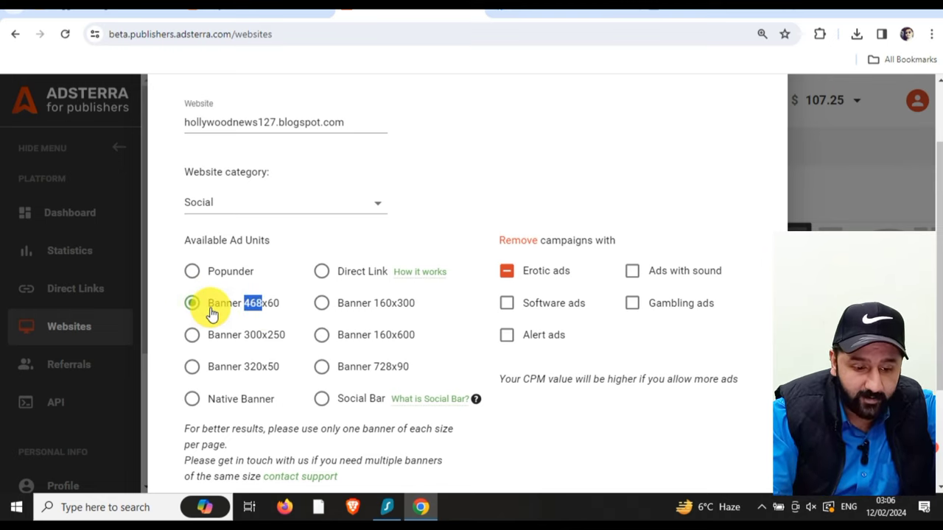
{"action": "scroll", "coordinate": [597, 364], "scroll_direction": "down", "scroll_amount": 1}
{"action": "scroll", "coordinate": [596, 363], "scroll_direction": "down", "scroll_amount": 1}
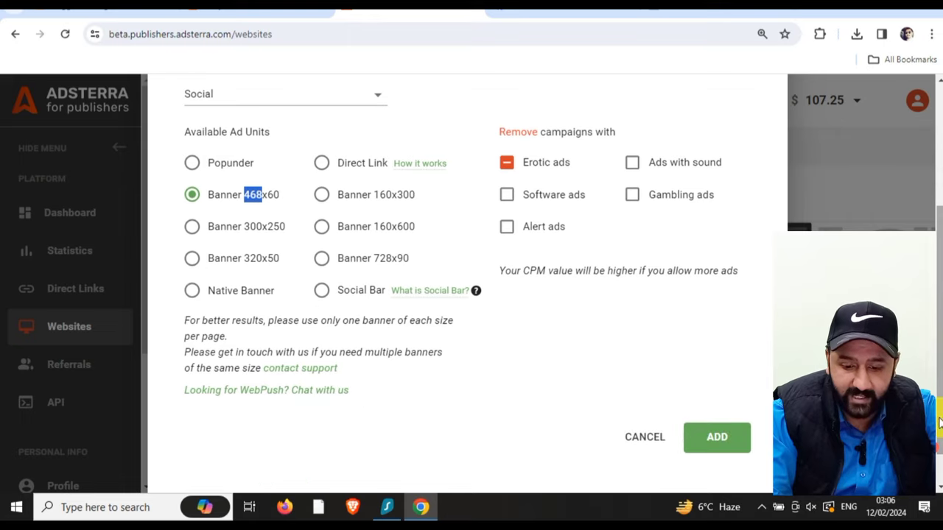
{"action": "left_click", "coordinate": [728, 440]}
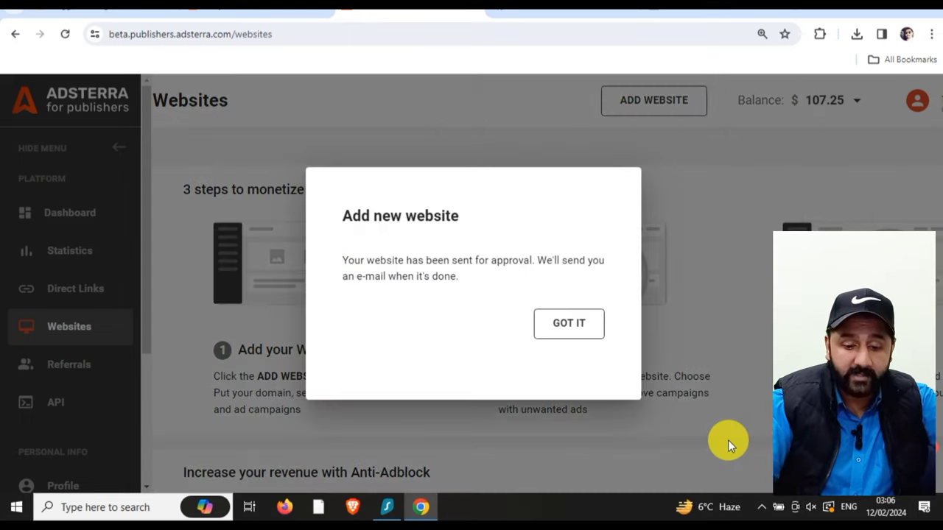
{"action": "left_click", "coordinate": [593, 325]}
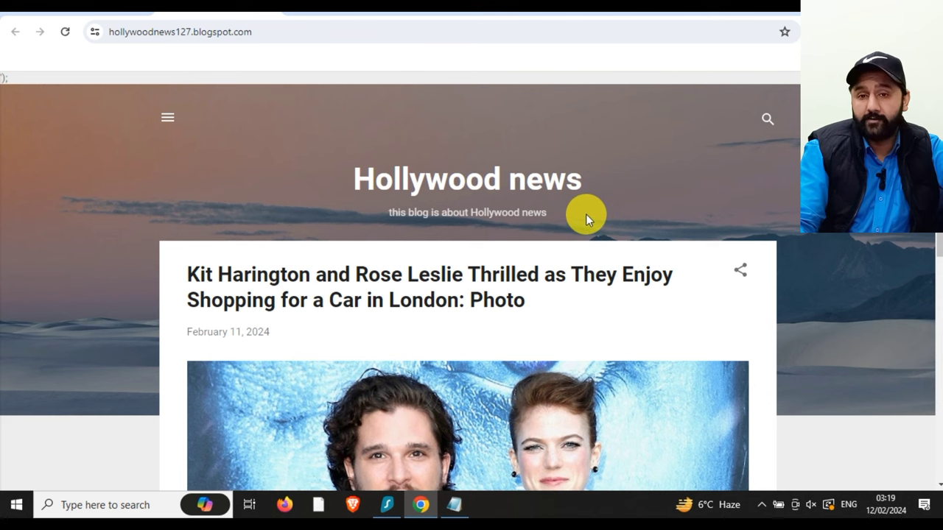
Step: Switch to Blogger and start adding an HTML/JavaScript gadget to the Sidebar (Bottom) section of the blog's layout
{"action": "left_click", "coordinate": [122, 7]}
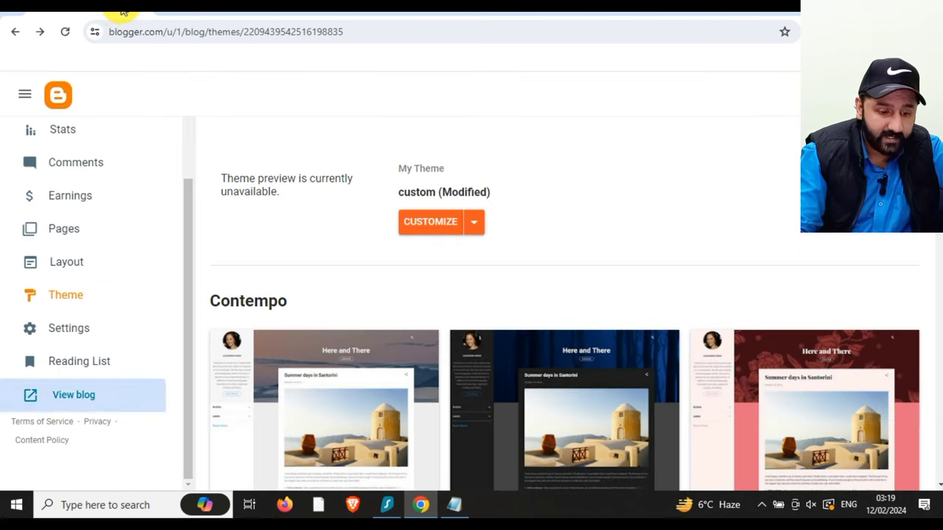
{"action": "left_click", "coordinate": [78, 267]}
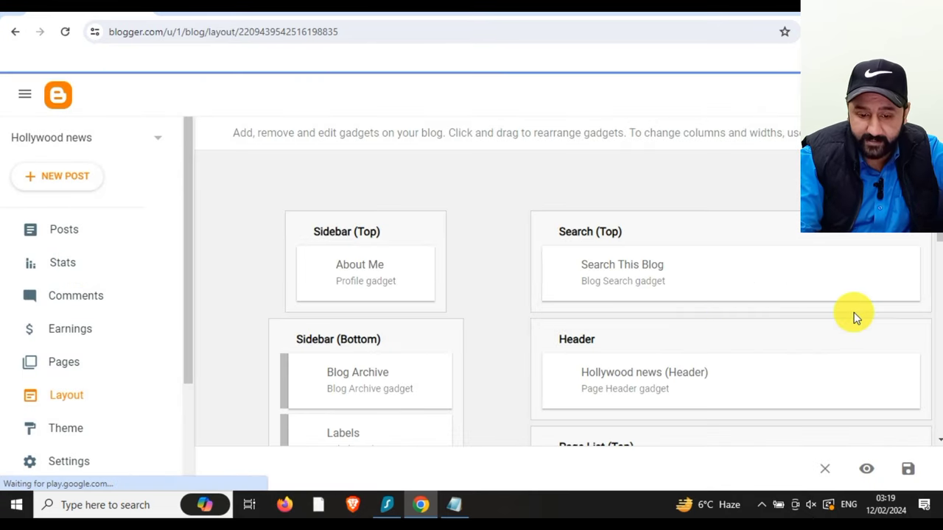
{"action": "left_click_drag", "start_coordinate": [939, 239], "coordinate": [817, 271]}
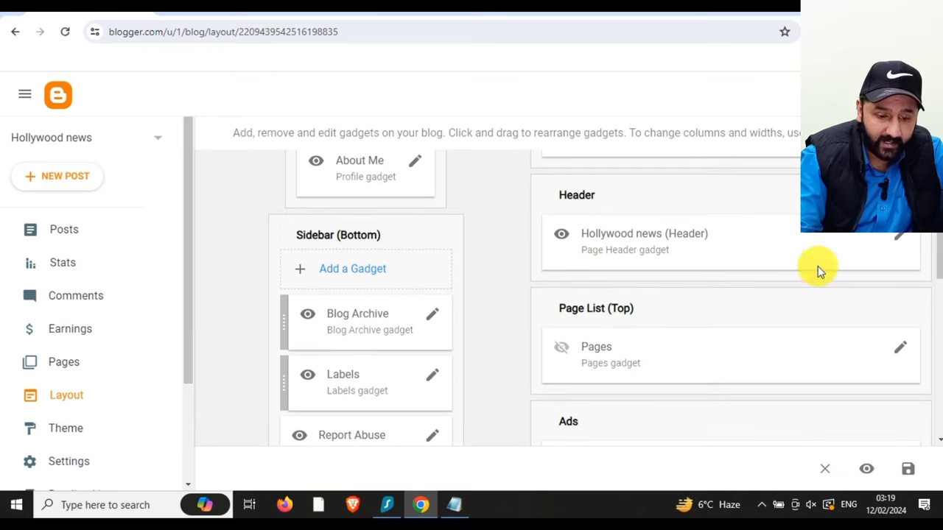
{"action": "left_click", "coordinate": [362, 278]}
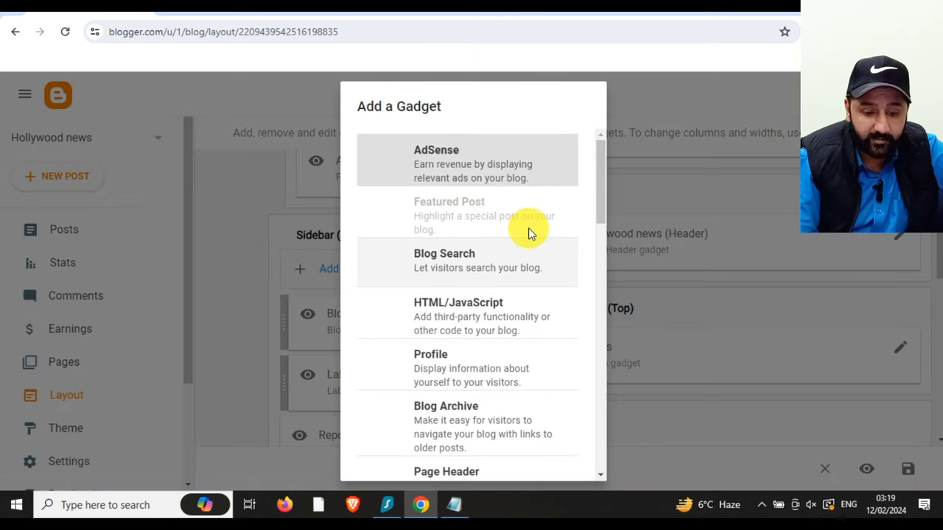
{"action": "left_click", "coordinate": [484, 316]}
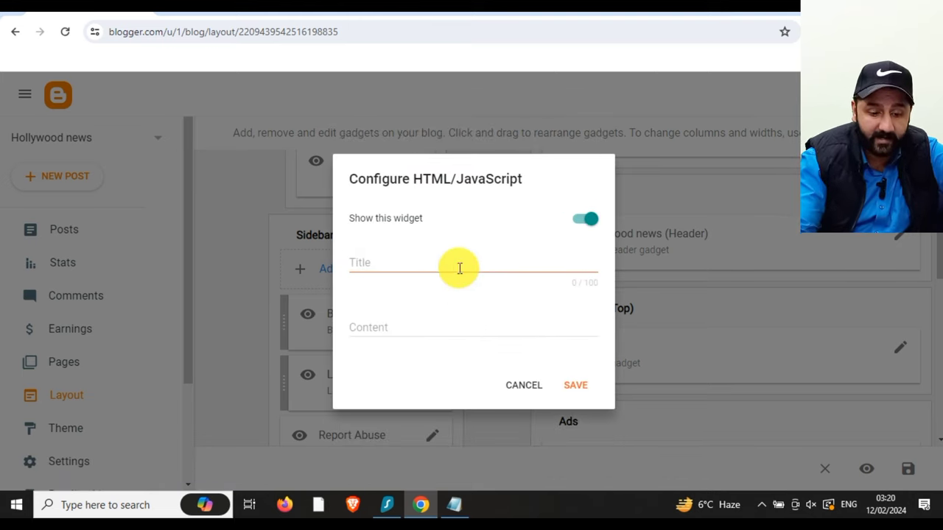
Step: Title the HTML/JavaScript gadget "ads" and make its content field ready for entry
{"action": "left_click", "coordinate": [459, 268]}
{"action": "type", "text": "adst"}
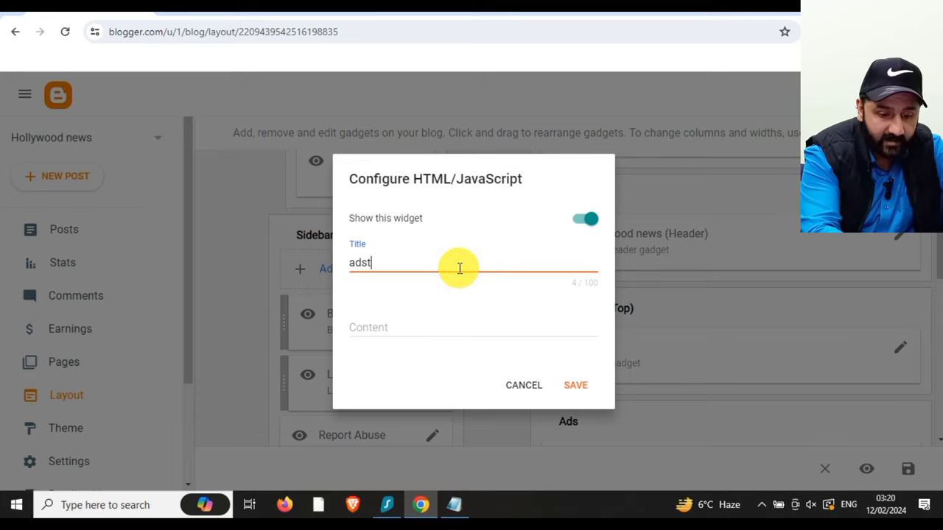
{"action": "type", "text": "erra ads"}
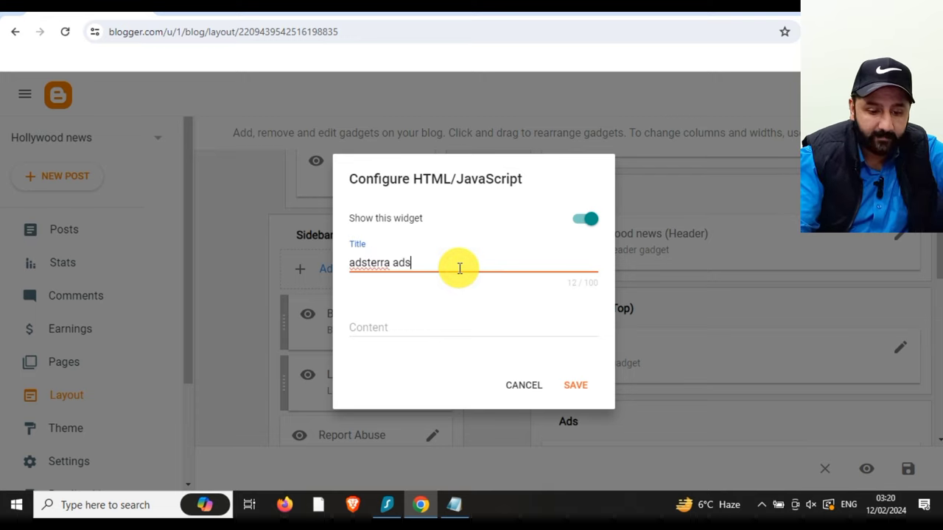
{"action": "left_click_drag", "start_coordinate": [391, 263], "coordinate": [305, 267]}
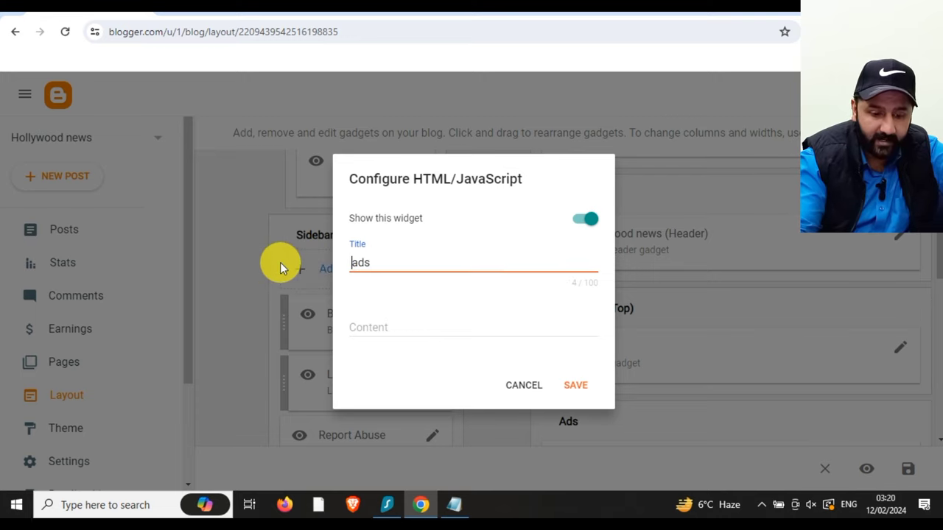
{"action": "left_click", "coordinate": [414, 326]}
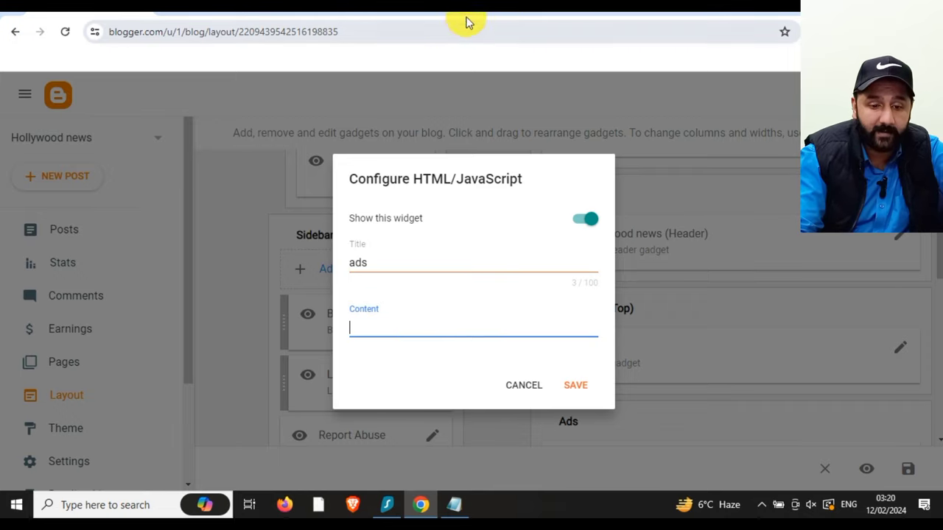
Step: Switch to Adsterra, close the Banner 468x60 code, reload the websites list and check the ad units of hollywoodnews127.blogspot.com
{"action": "left_click", "coordinate": [497, 11]}
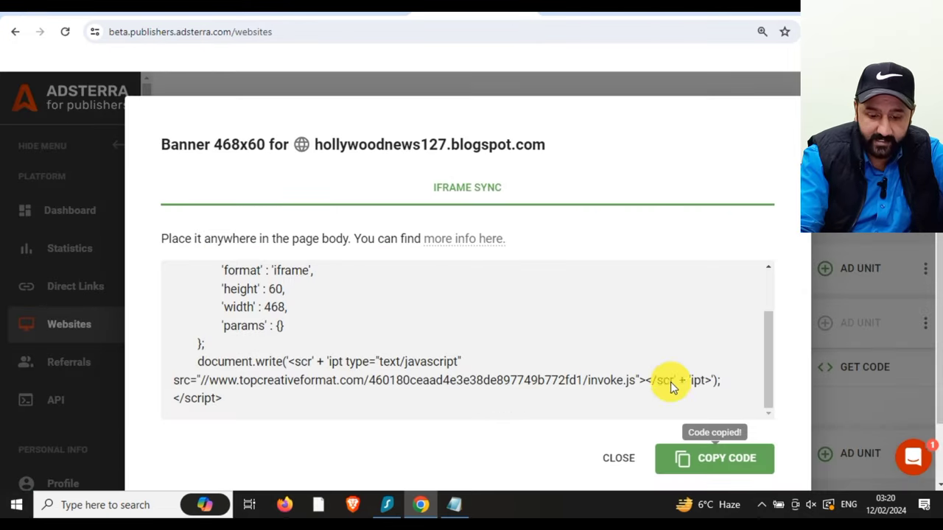
{"action": "left_click", "coordinate": [618, 459]}
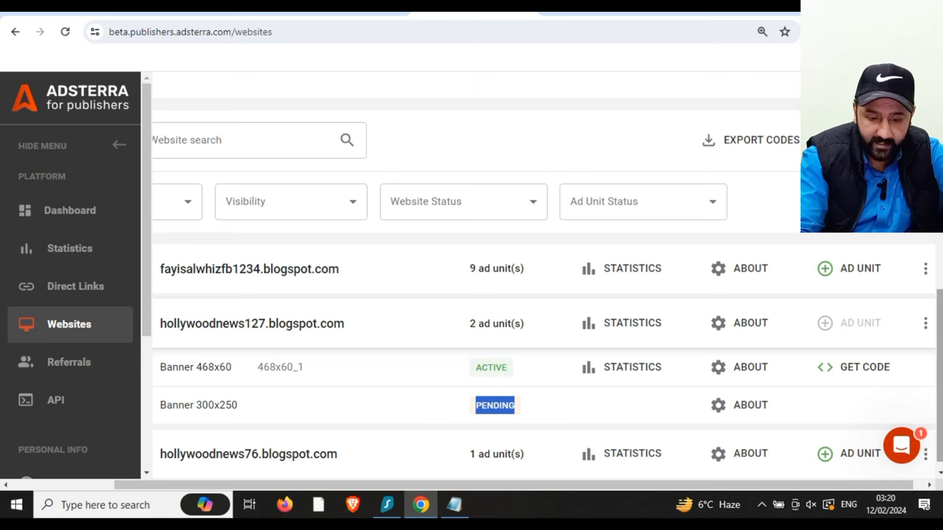
{"action": "left_click", "coordinate": [85, 303]}
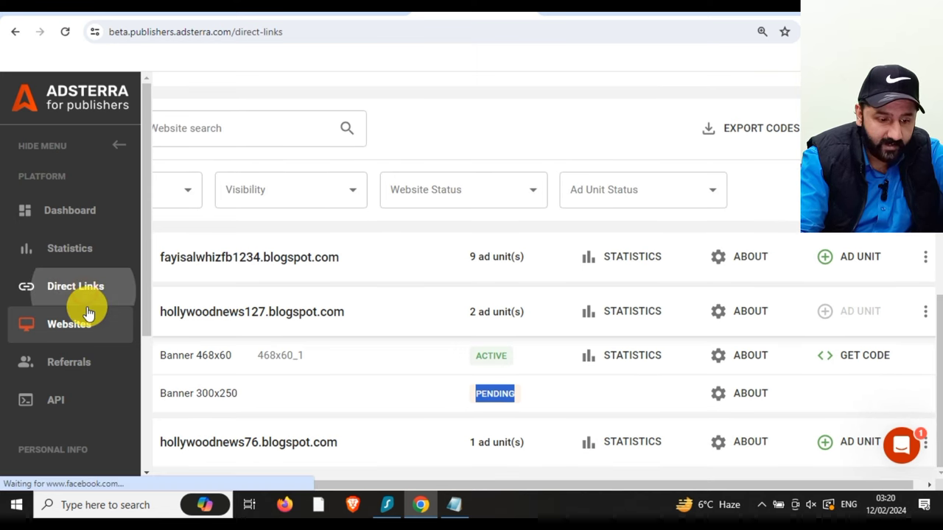
{"action": "left_click", "coordinate": [88, 330]}
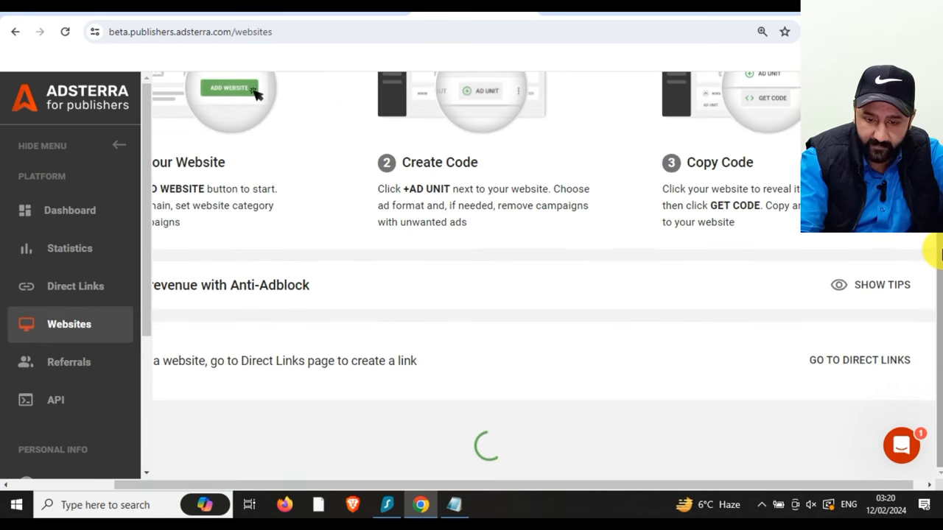
{"action": "scroll", "coordinate": [649, 435], "scroll_direction": "down", "scroll_amount": 6}
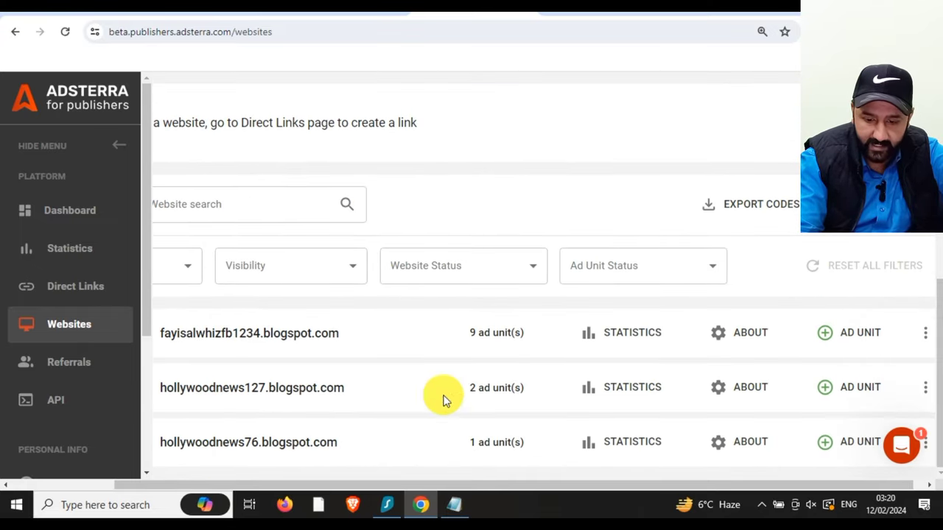
{"action": "left_click_drag", "start_coordinate": [441, 484], "coordinate": [327, 501]}
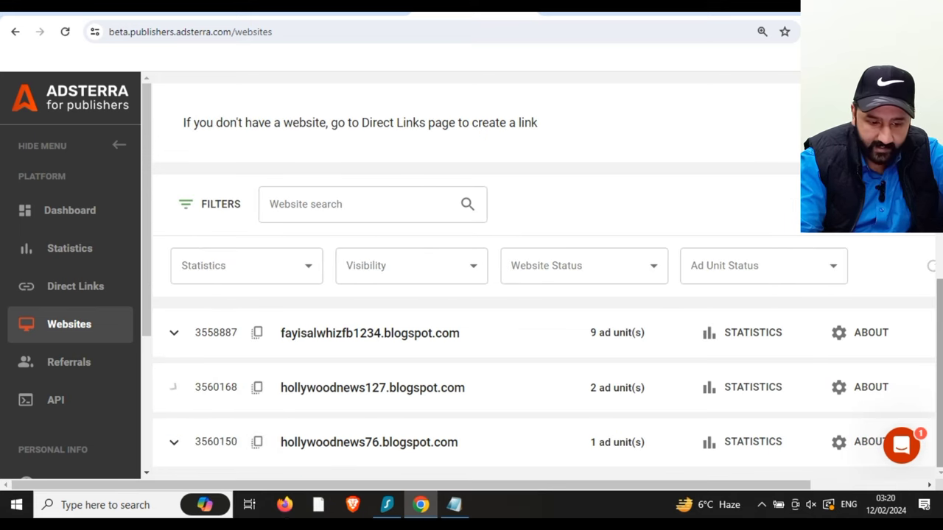
{"action": "scroll", "coordinate": [933, 353], "scroll_direction": "down", "scroll_amount": 1}
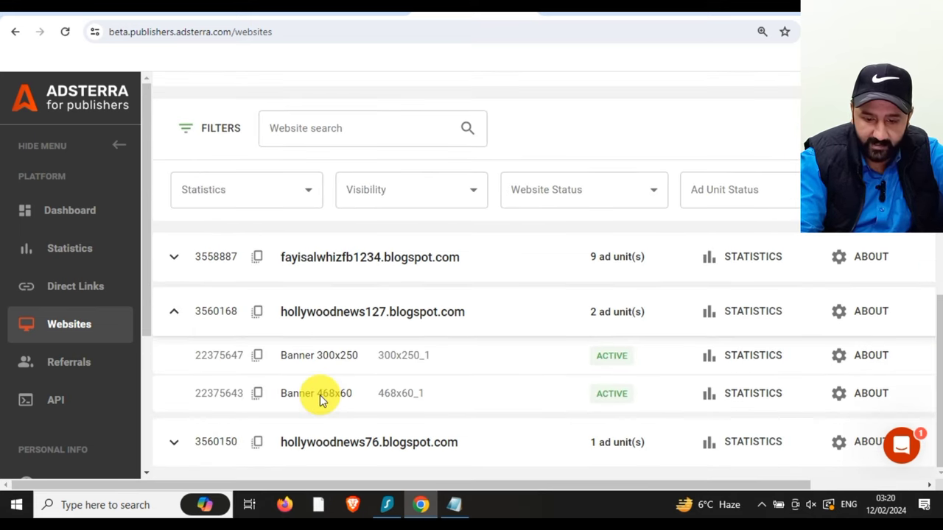
Step: Request a new Banner 160x600 ad unit for hollywoodnews127.blogspot.com and dismiss the notice
{"action": "left_click_drag", "start_coordinate": [747, 487], "coordinate": [870, 484]}
{"action": "left_click", "coordinate": [847, 317]}
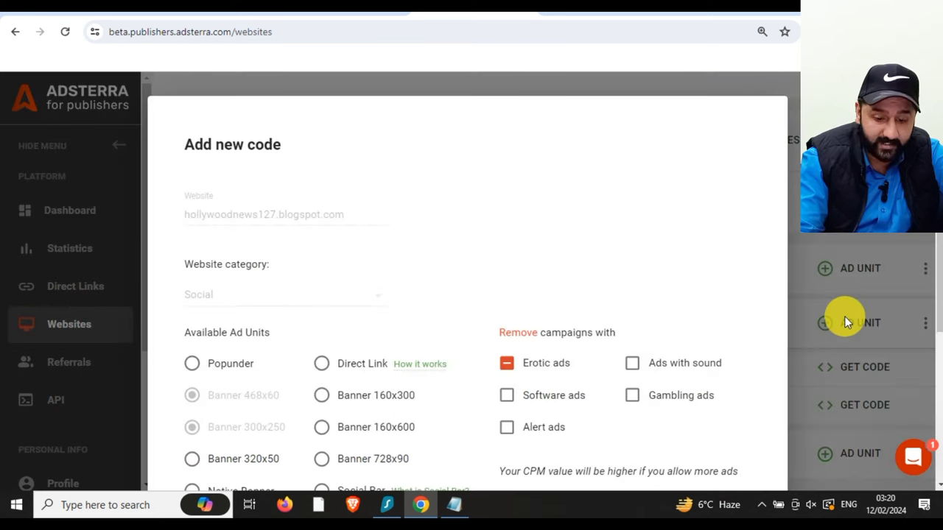
{"action": "left_click_drag", "start_coordinate": [939, 310], "coordinate": [939, 368]}
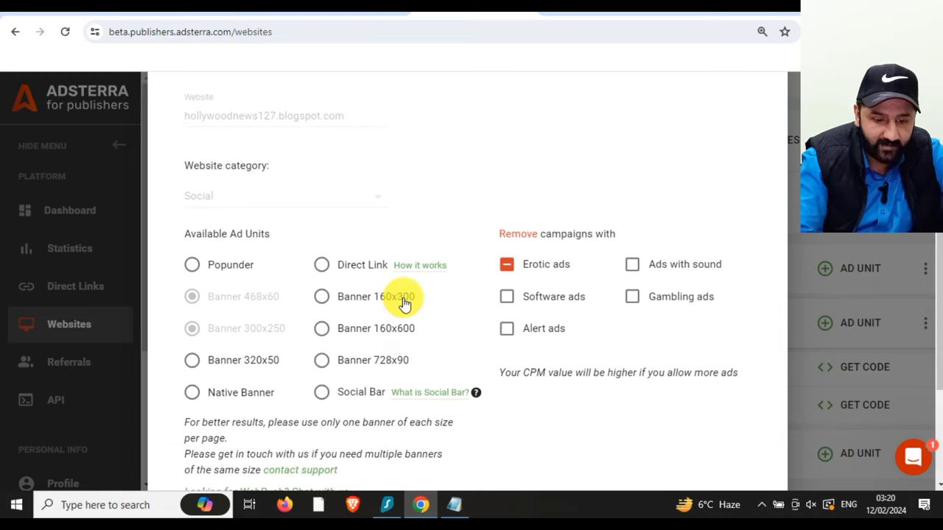
{"action": "left_click", "coordinate": [324, 329]}
{"action": "left_click_drag", "start_coordinate": [396, 330], "coordinate": [416, 331]}
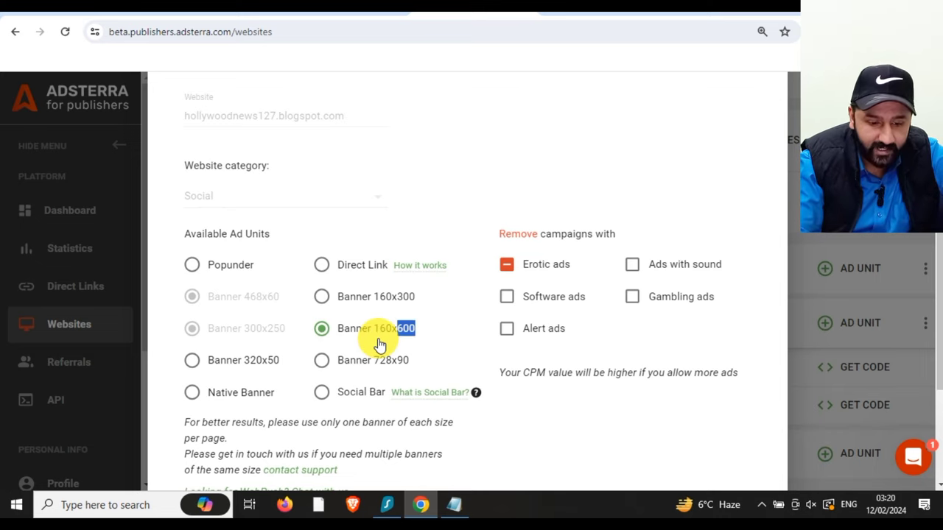
{"action": "scroll", "coordinate": [663, 412], "scroll_direction": "down", "scroll_amount": 2}
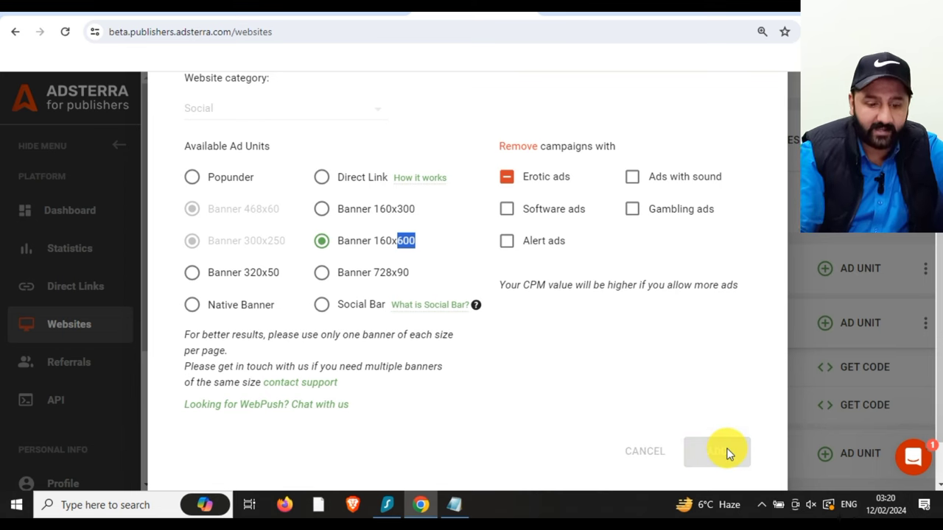
{"action": "left_click", "coordinate": [727, 452]}
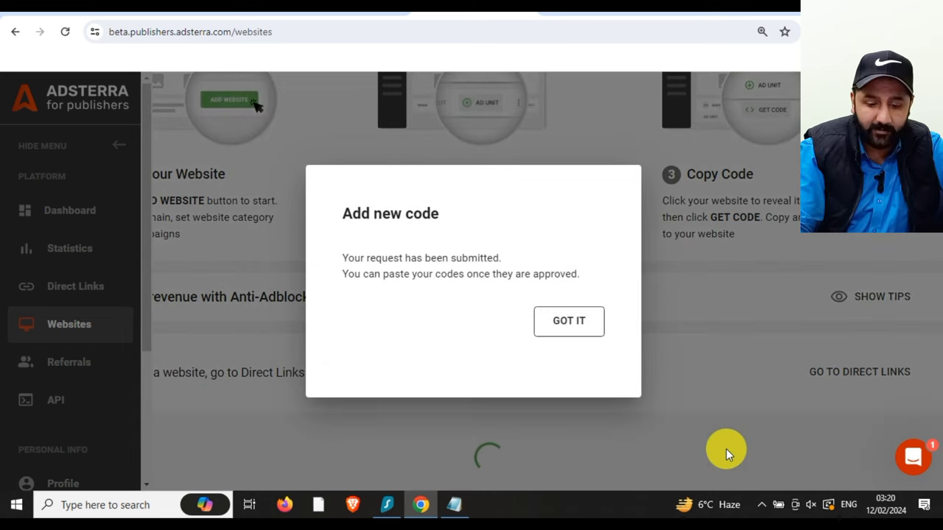
{"action": "left_click", "coordinate": [573, 331]}
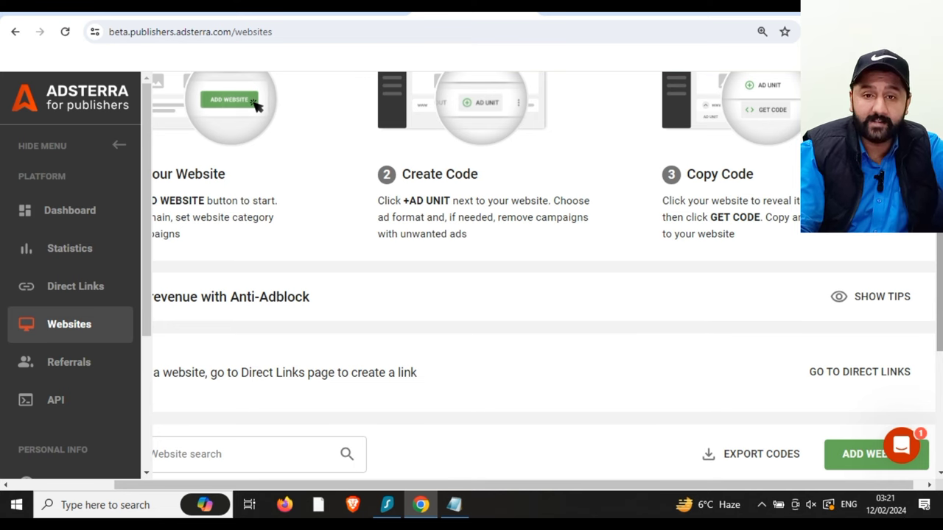
Step: Expand the ad units of hollywoodnews127.blogspot.com and copy the Banner 160x600 code
{"action": "scroll", "coordinate": [472, 295], "scroll_direction": "down", "scroll_amount": 3}
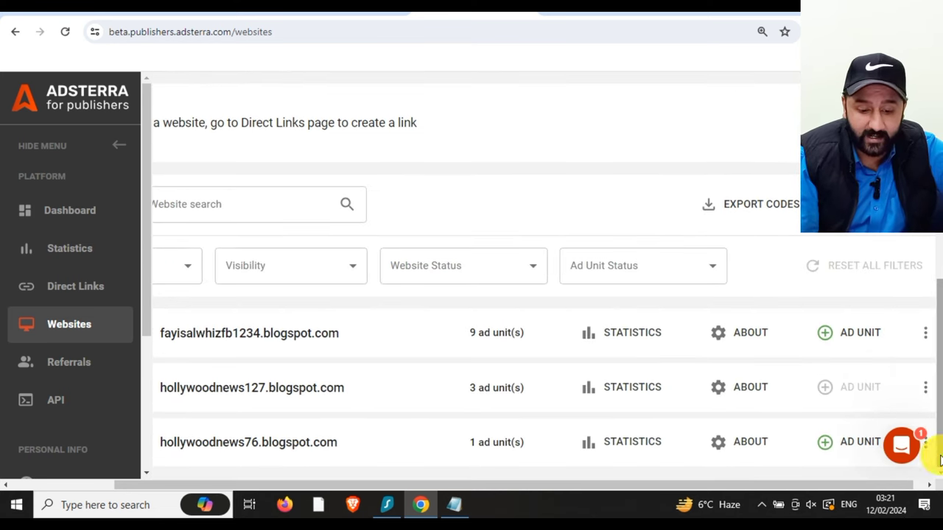
{"action": "left_click_drag", "start_coordinate": [488, 484], "coordinate": [368, 487]}
{"action": "left_click", "coordinate": [174, 389]}
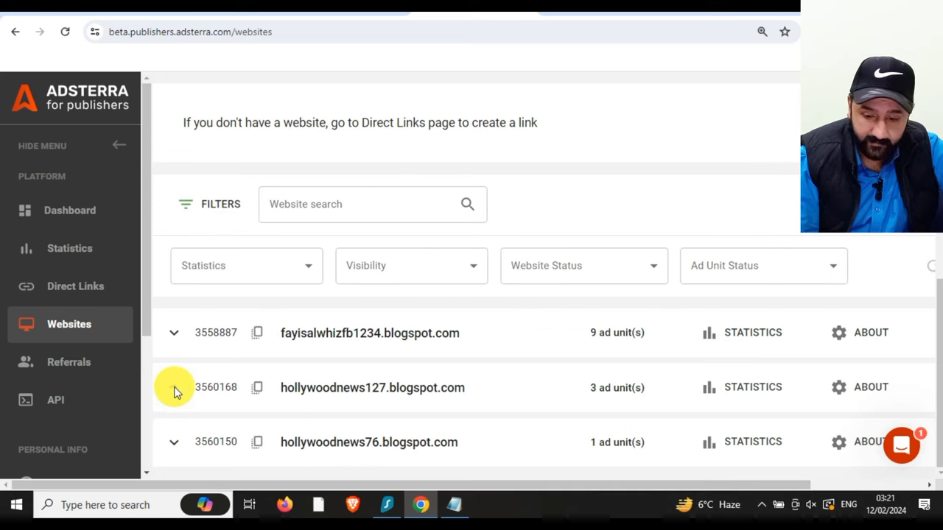
{"action": "scroll", "coordinate": [545, 294], "scroll_direction": "down", "scroll_amount": 2}
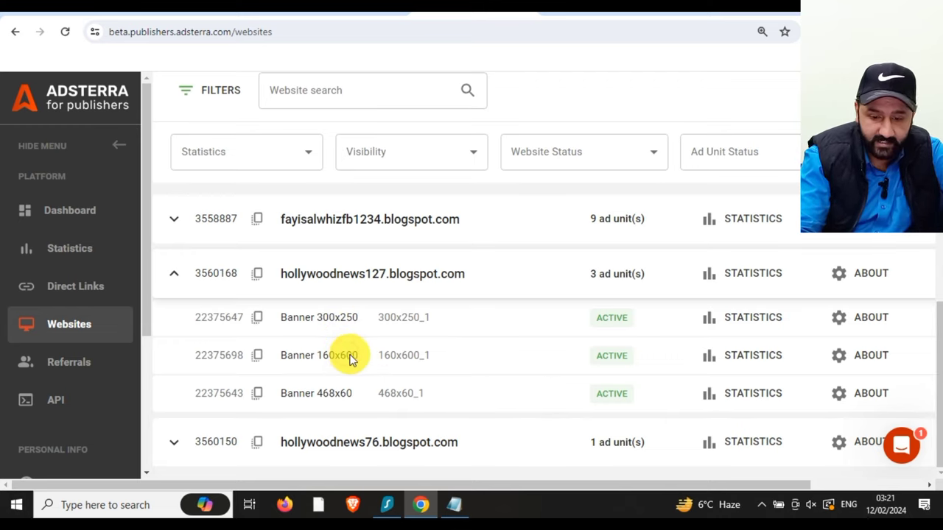
{"action": "left_click_drag", "start_coordinate": [350, 357], "coordinate": [355, 357]}
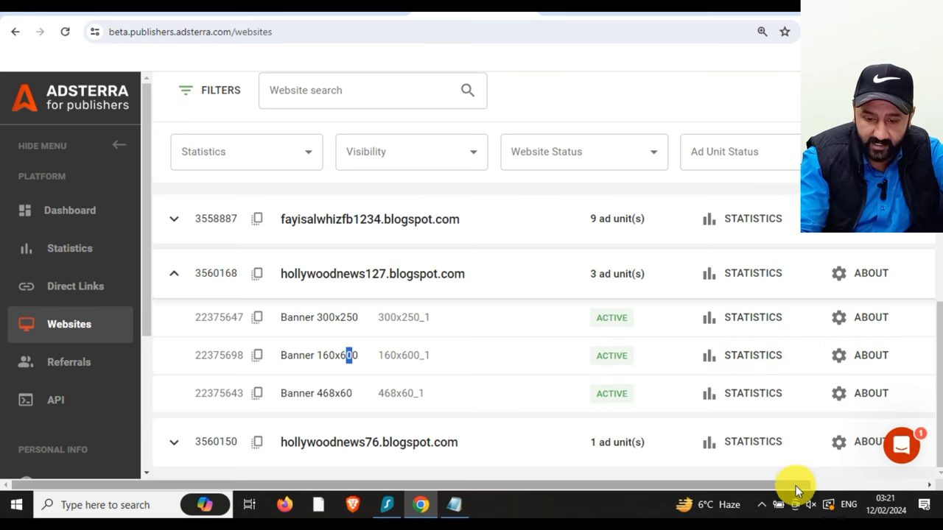
{"action": "left_click_drag", "start_coordinate": [796, 486], "coordinate": [883, 485]}
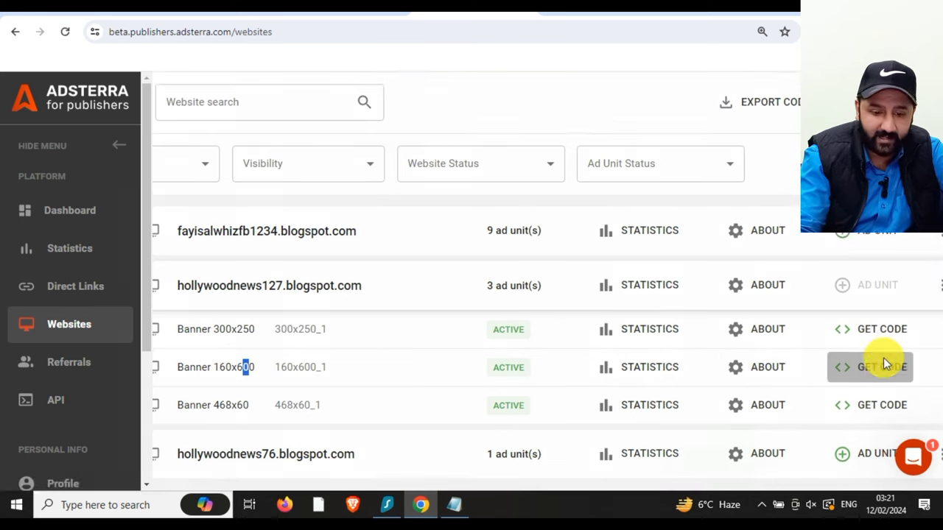
{"action": "left_click", "coordinate": [883, 363]}
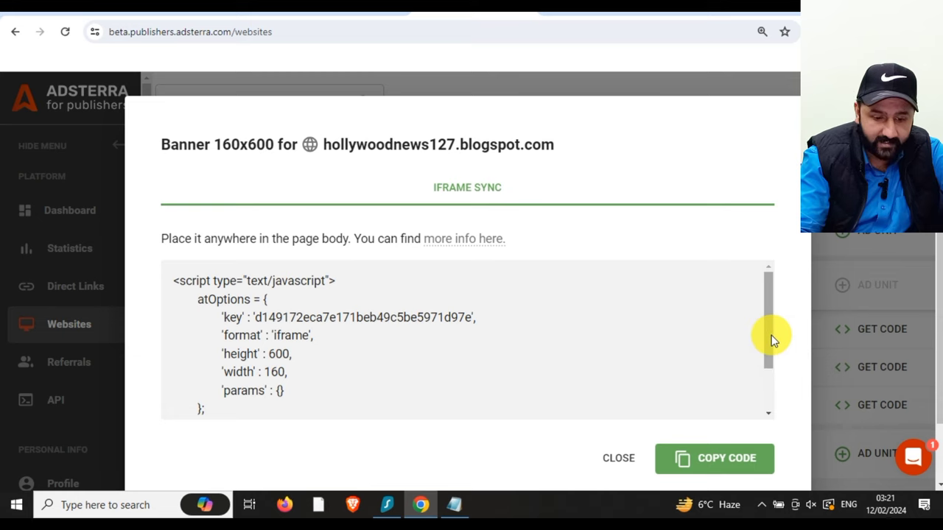
{"action": "left_click_drag", "start_coordinate": [772, 335], "coordinate": [763, 418]}
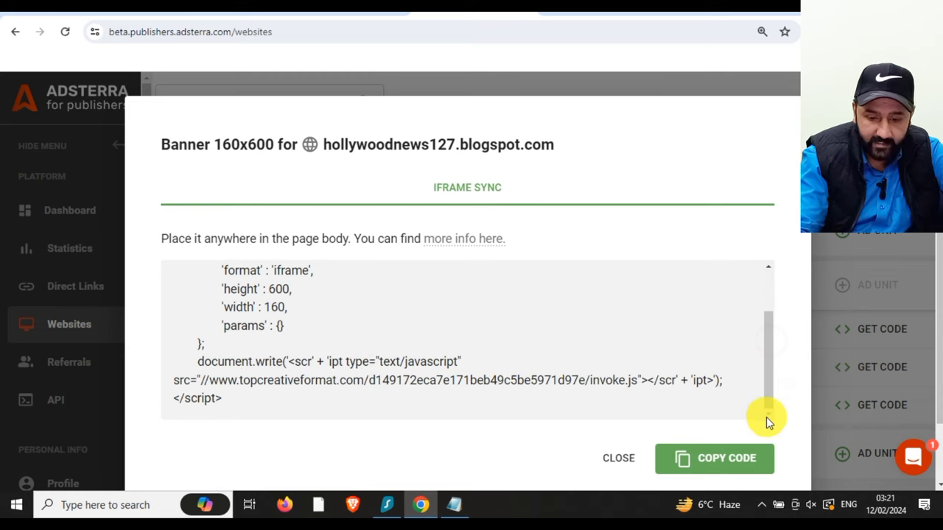
{"action": "left_click", "coordinate": [714, 460]}
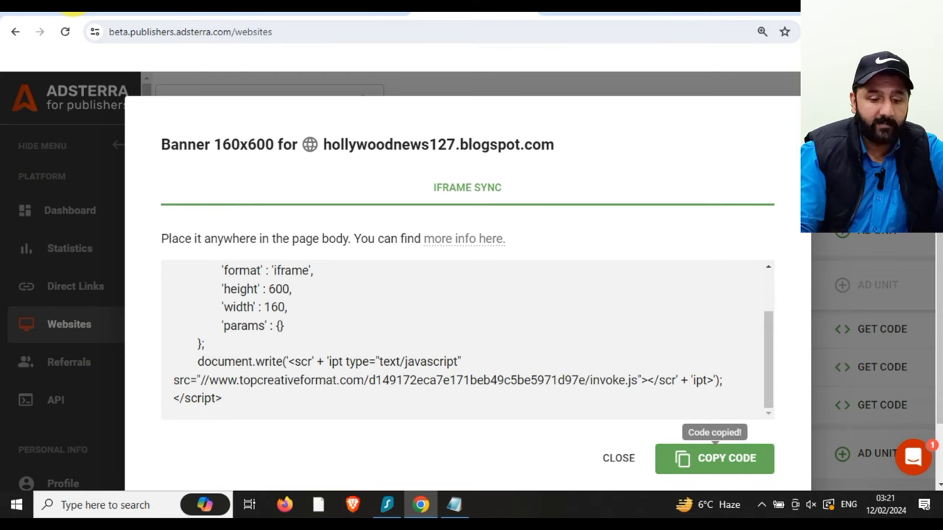
Step: Switch to Blogger, paste the Banner 160x600 code as the Sidebar (Bottom) "ads" gadget's content, and save the gadget and layout
{"action": "left_click", "coordinate": [74, 4]}
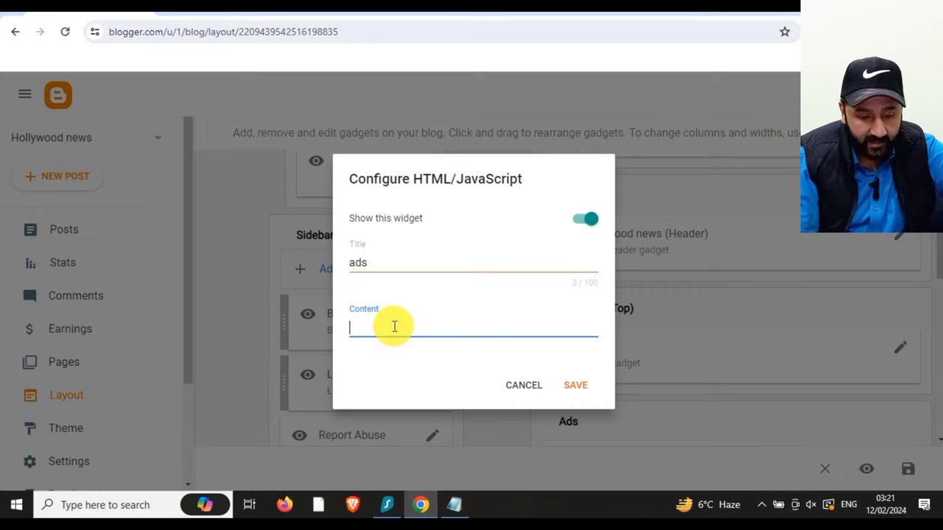
{"action": "key", "text": "ctrl+v"}
{"action": "left_click", "coordinate": [578, 444]}
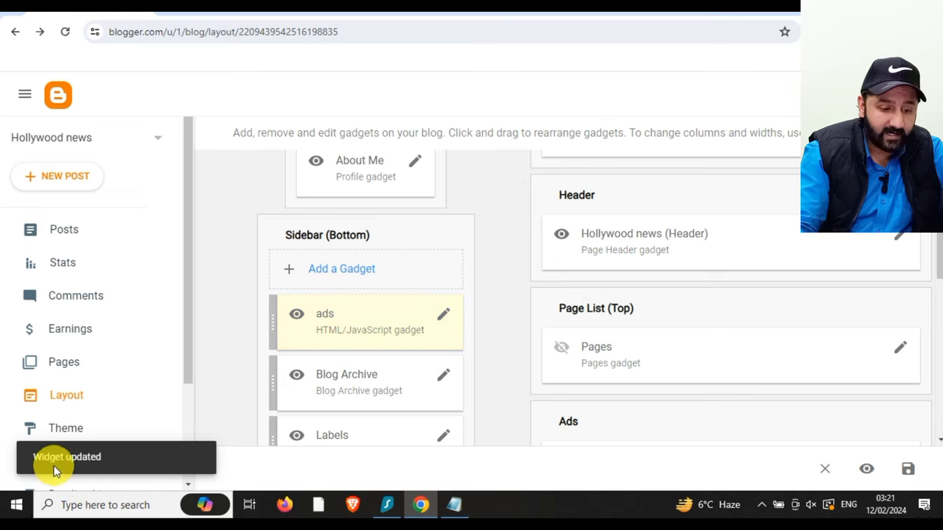
{"action": "left_click", "coordinate": [906, 471]}
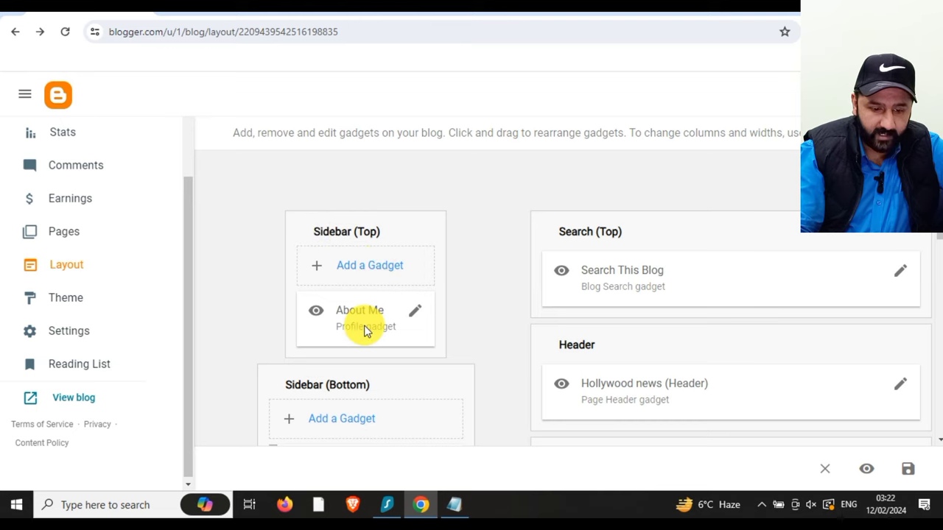
Step: Add an HTML/JavaScript gadget titled "ads" with the Banner 160x600 code to Sidebar (Top) and save the layout
{"action": "left_click", "coordinate": [361, 266]}
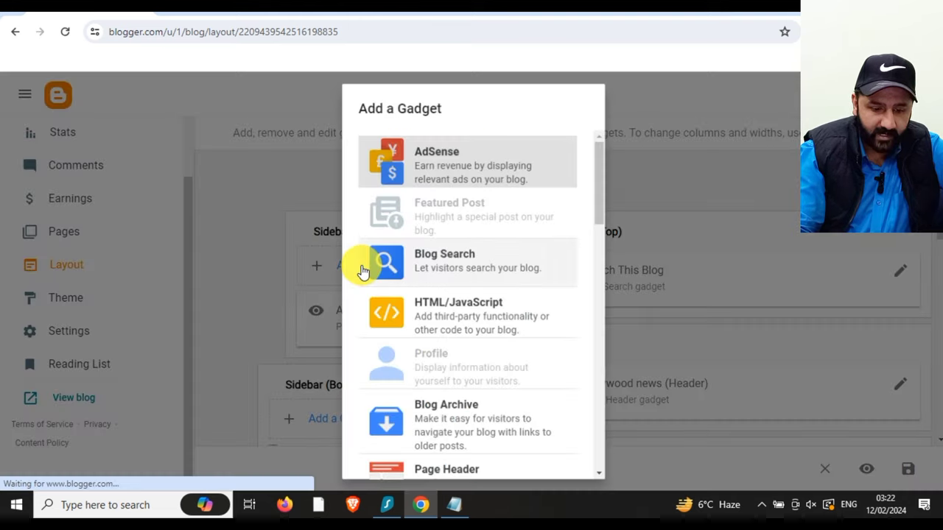
{"action": "left_click", "coordinate": [451, 322]}
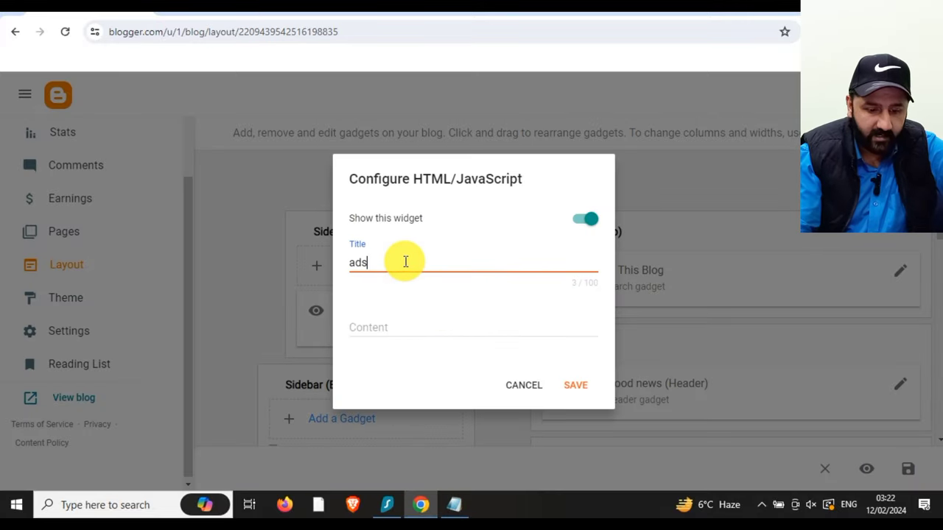
{"action": "left_click", "coordinate": [419, 328]}
{"action": "key", "text": "ctrl+v"}
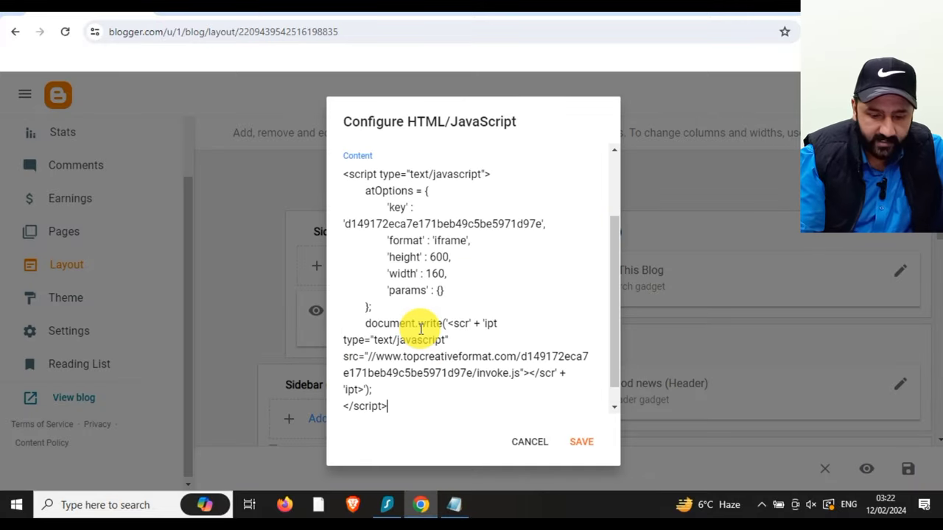
{"action": "left_click", "coordinate": [584, 445]}
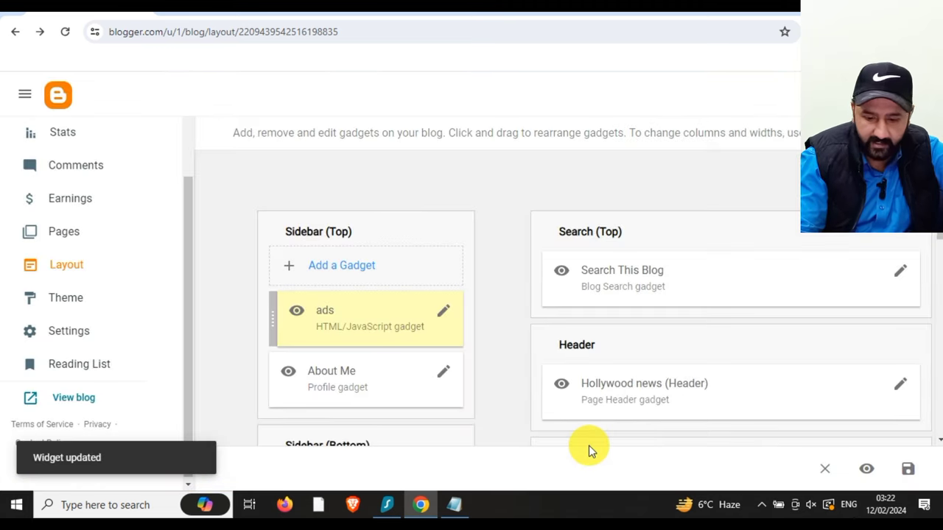
{"action": "left_click", "coordinate": [913, 473]}
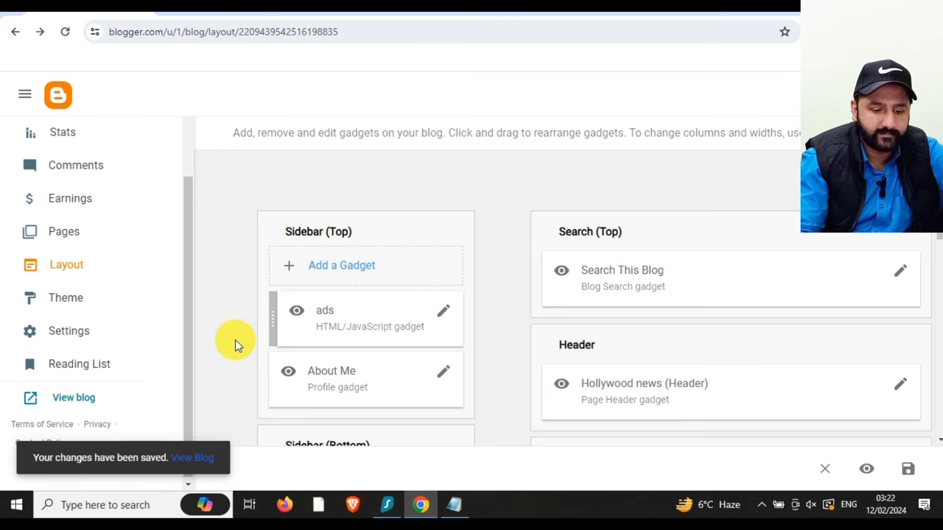
Step: View the published blog and check the banner ad in its slide-out sidebar, closing the sidebar when done
{"action": "left_click", "coordinate": [190, 458]}
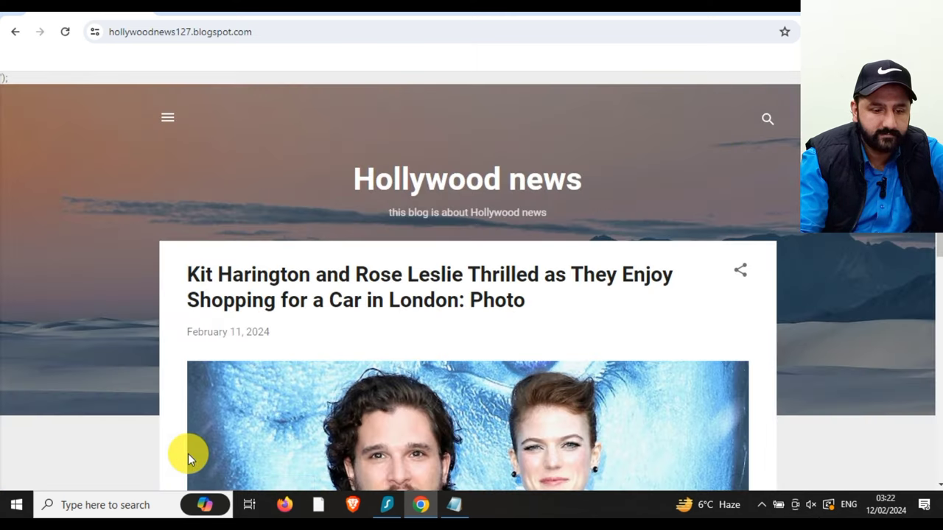
{"action": "left_click", "coordinate": [169, 118]}
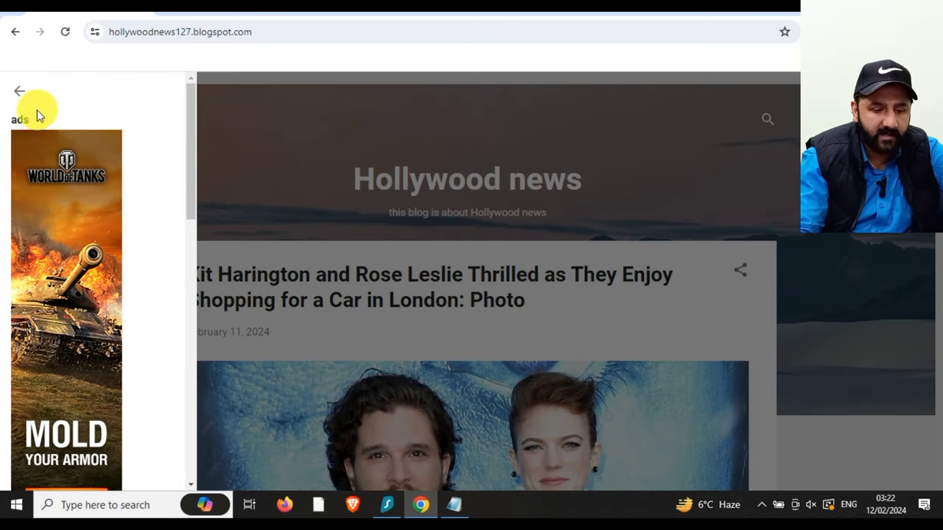
{"action": "left_click_drag", "start_coordinate": [194, 151], "coordinate": [175, 453]}
{"action": "left_click_drag", "start_coordinate": [176, 406], "coordinate": [199, 137]}
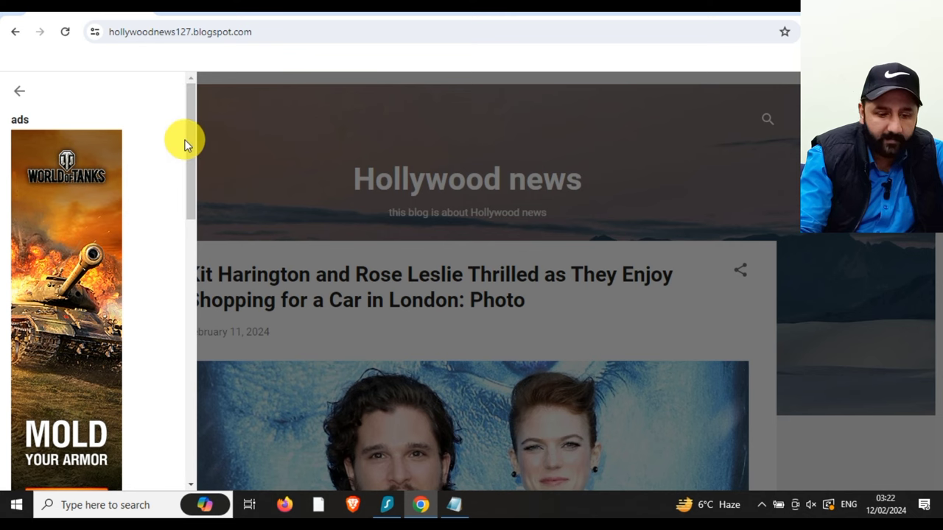
{"action": "mouse_move", "coordinate": [195, 194]}
{"action": "left_mouse_down"}
{"action": "mouse_move", "coordinate": [188, 461]}
{"action": "mouse_move", "coordinate": [180, 185]}
{"action": "left_mouse_up"}
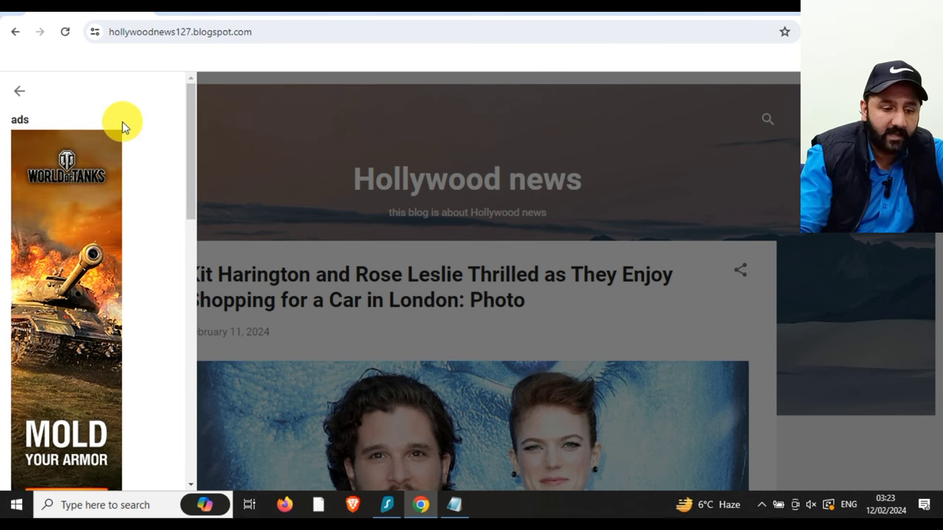
{"action": "left_click", "coordinate": [20, 91]}
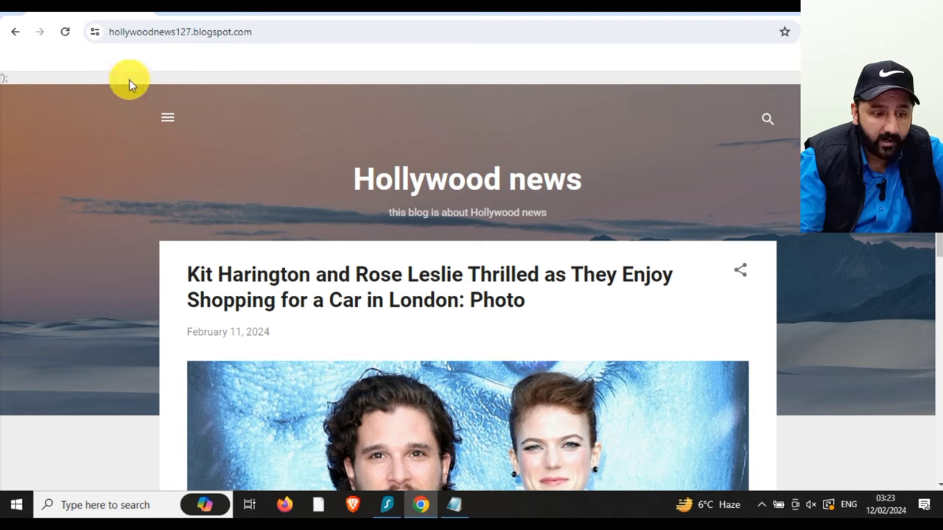
Step: Return to Blogger and apply the Ethereal Blossoms Single Blue theme to the Hollywood news blog
{"action": "left_click", "coordinate": [19, 32]}
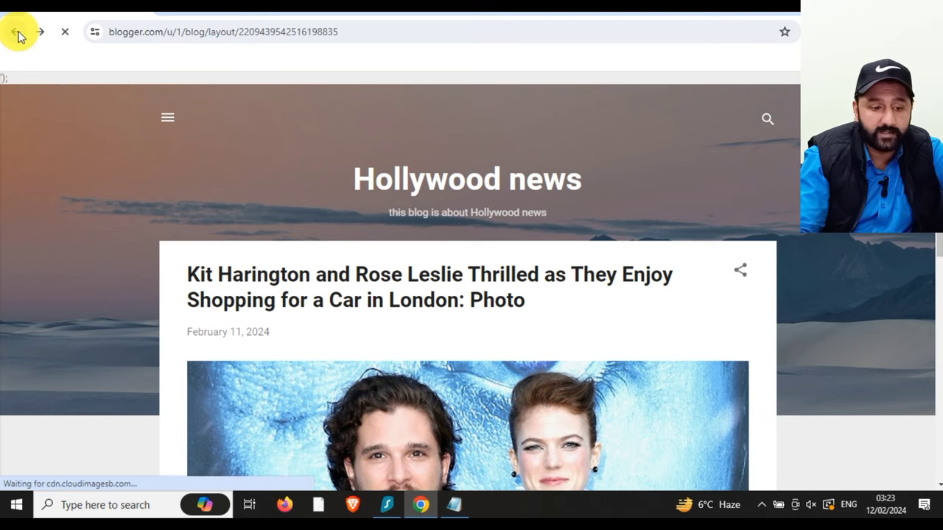
{"action": "scroll", "coordinate": [157, 383], "scroll_direction": "down", "scroll_amount": 2}
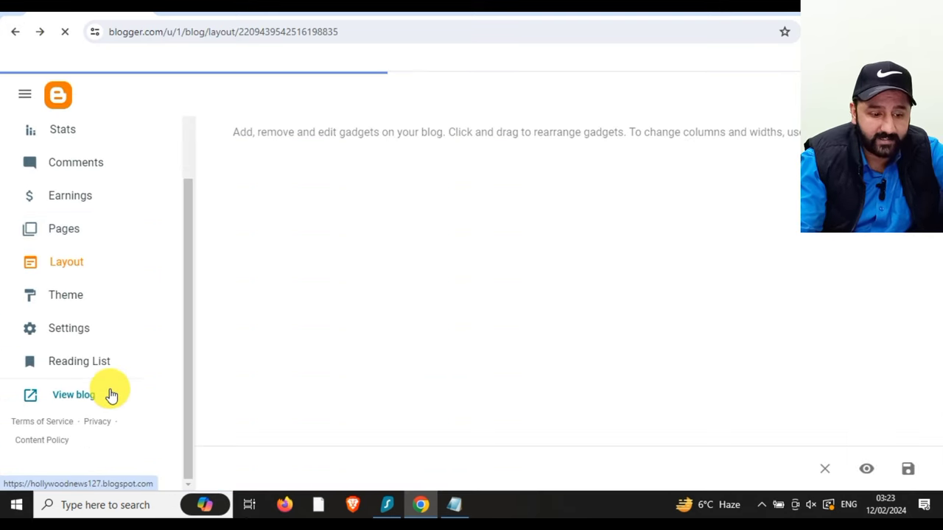
{"action": "left_click", "coordinate": [87, 296]}
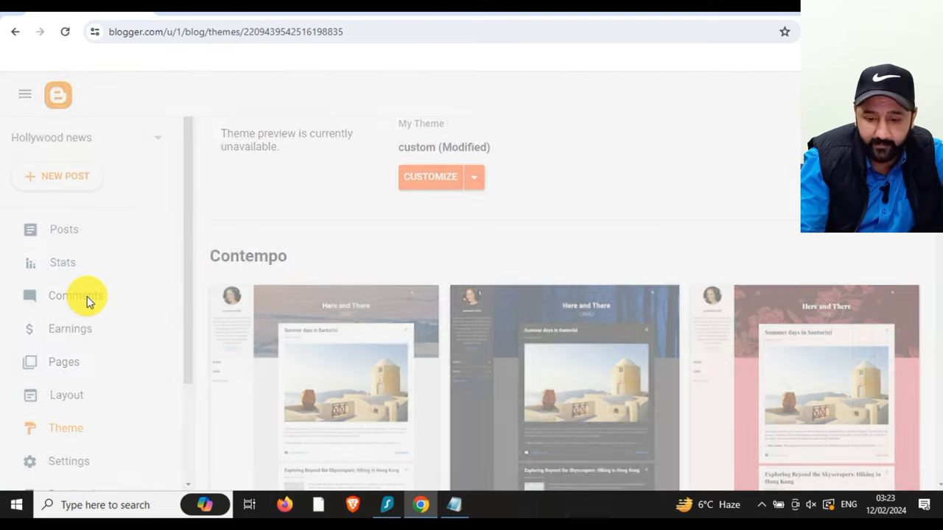
{"action": "scroll", "coordinate": [564, 302], "scroll_direction": "down", "scroll_amount": 20}
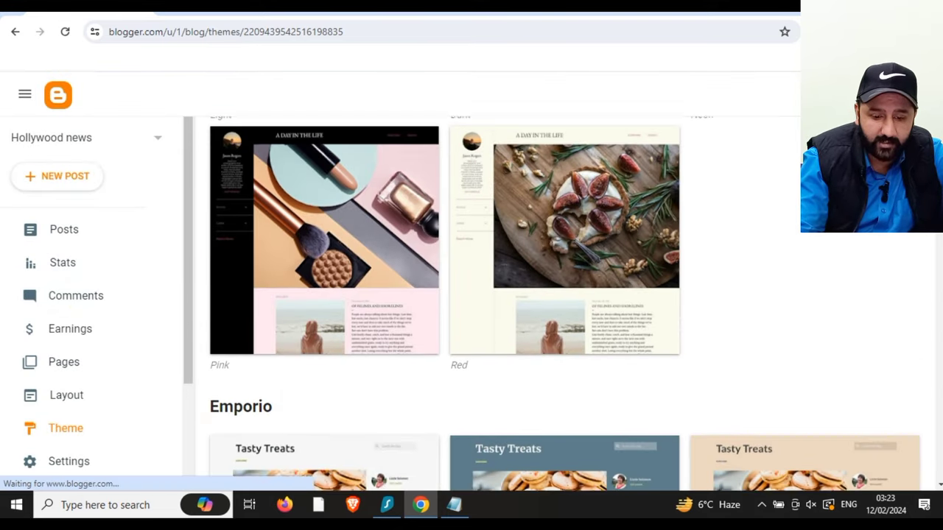
{"action": "scroll", "coordinate": [564, 302], "scroll_direction": "down", "scroll_amount": 20}
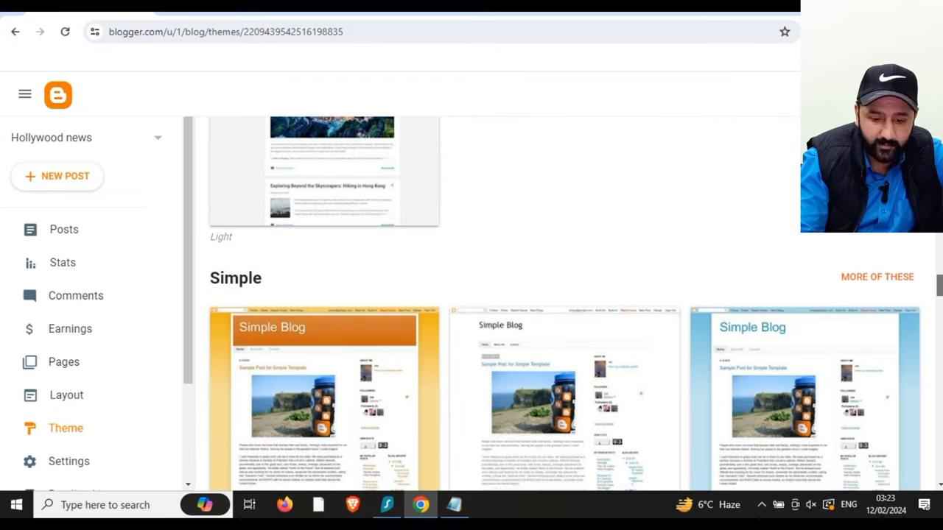
{"action": "scroll", "coordinate": [564, 302], "scroll_direction": "down", "scroll_amount": 8}
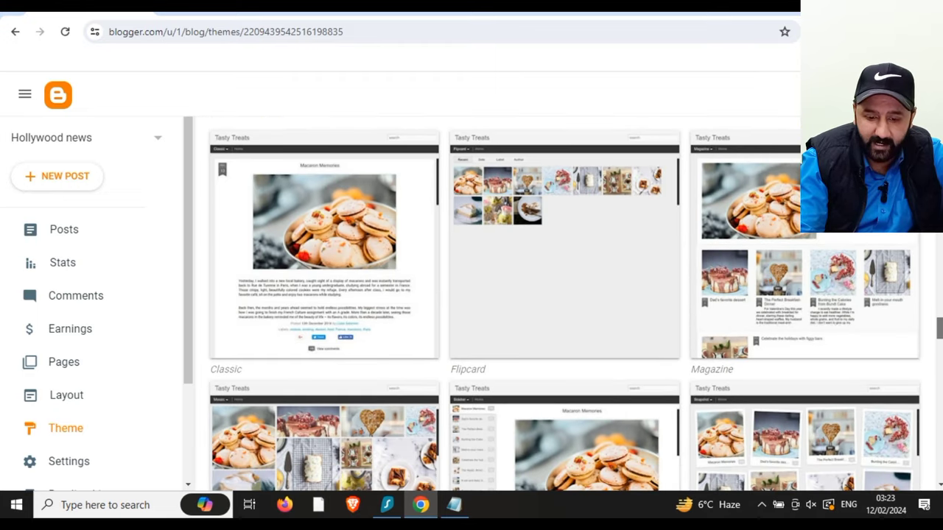
{"action": "scroll", "coordinate": [564, 302], "scroll_direction": "down", "scroll_amount": 4}
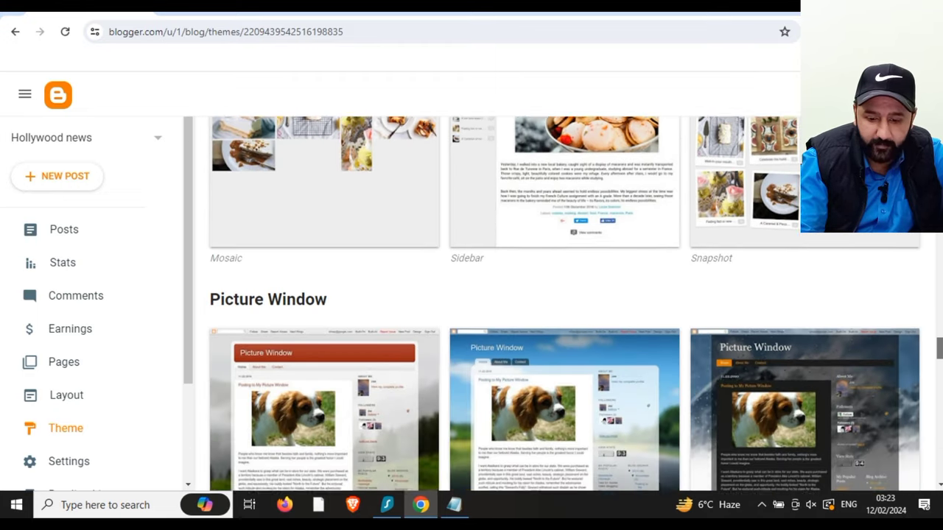
{"action": "scroll", "coordinate": [564, 302], "scroll_direction": "down", "scroll_amount": 10}
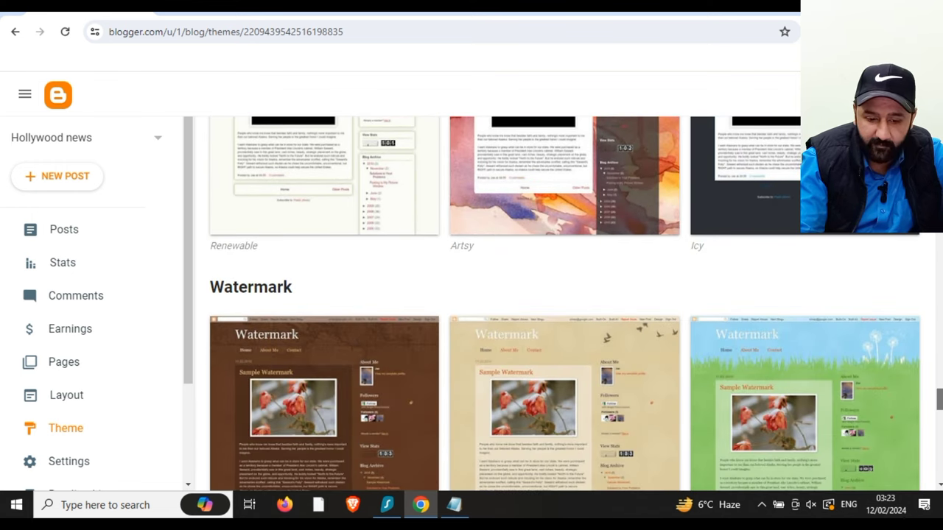
{"action": "scroll", "coordinate": [565, 302], "scroll_direction": "down", "scroll_amount": 2}
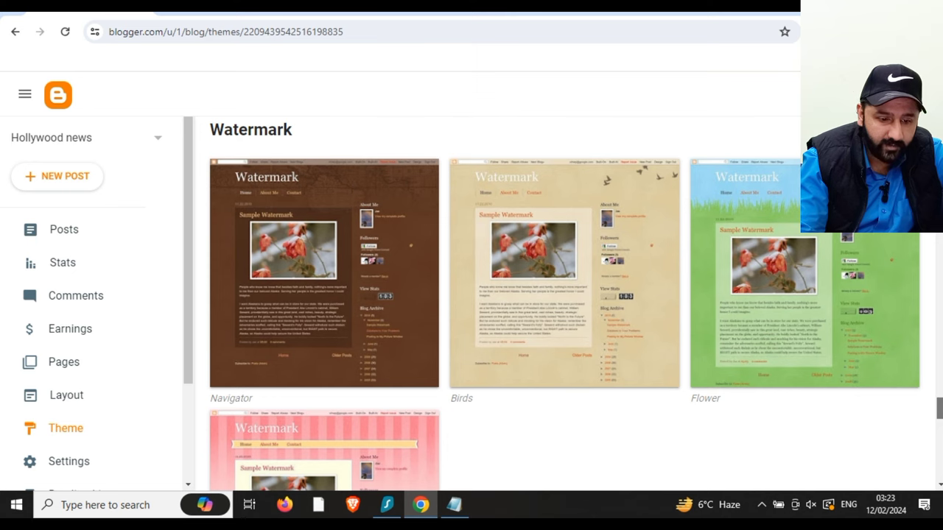
{"action": "scroll", "coordinate": [564, 302], "scroll_direction": "down", "scroll_amount": 8}
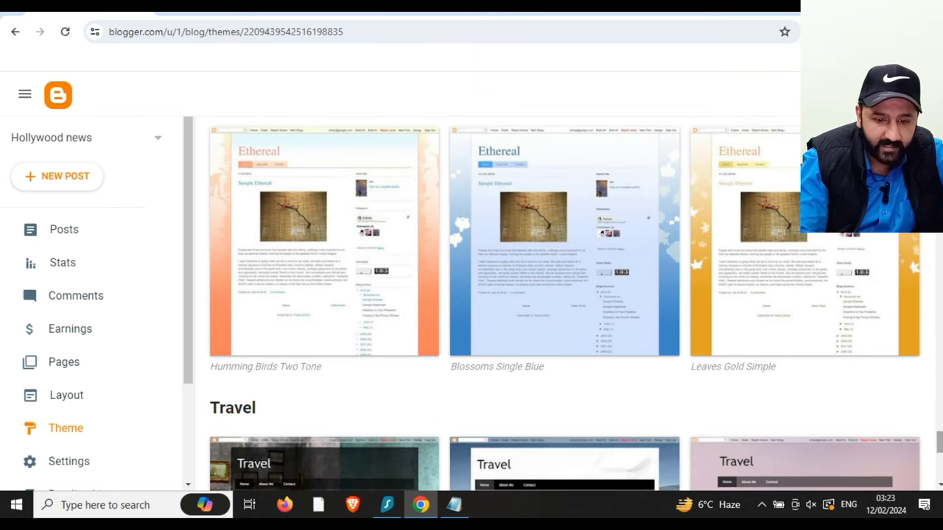
{"action": "left_click", "coordinate": [557, 263]}
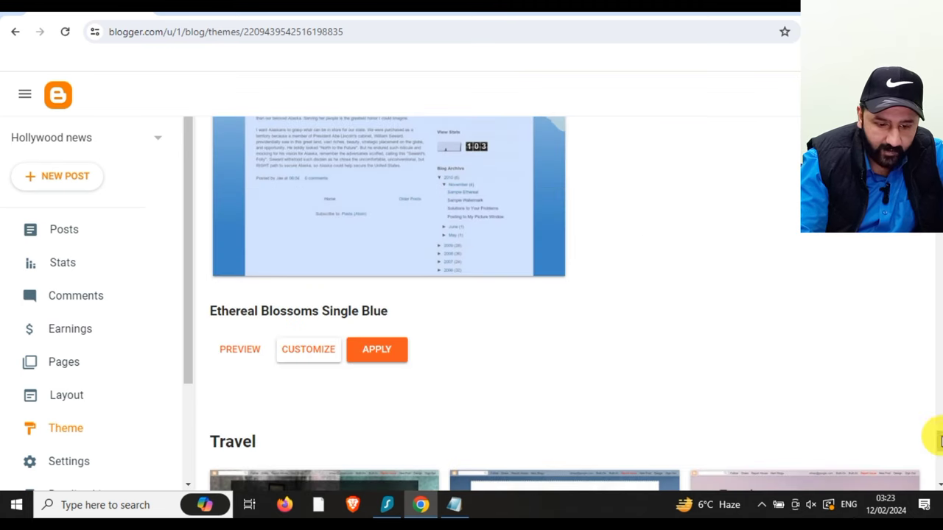
{"action": "left_click", "coordinate": [385, 349]}
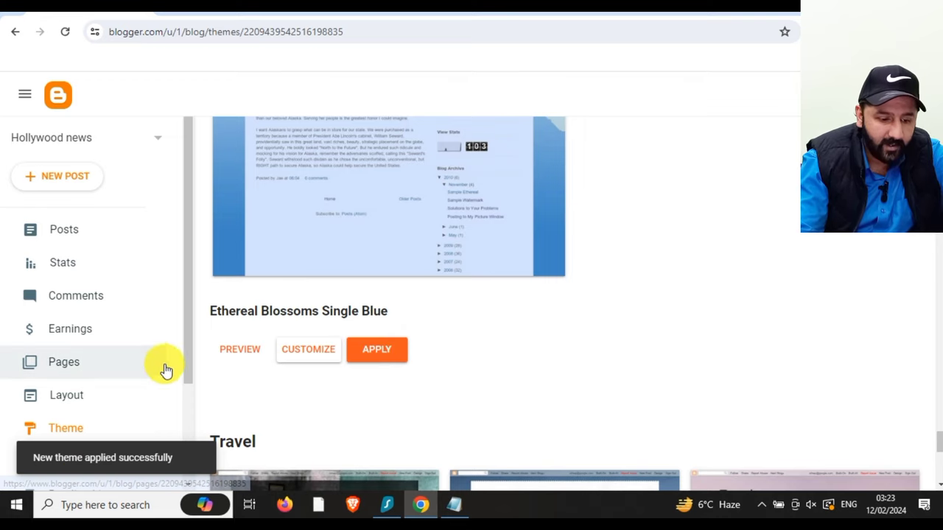
Step: View the published blog and examine the placement of the sidebar banner ad beside the posts in the new theme
{"action": "left_click_drag", "start_coordinate": [186, 364], "coordinate": [179, 438]}
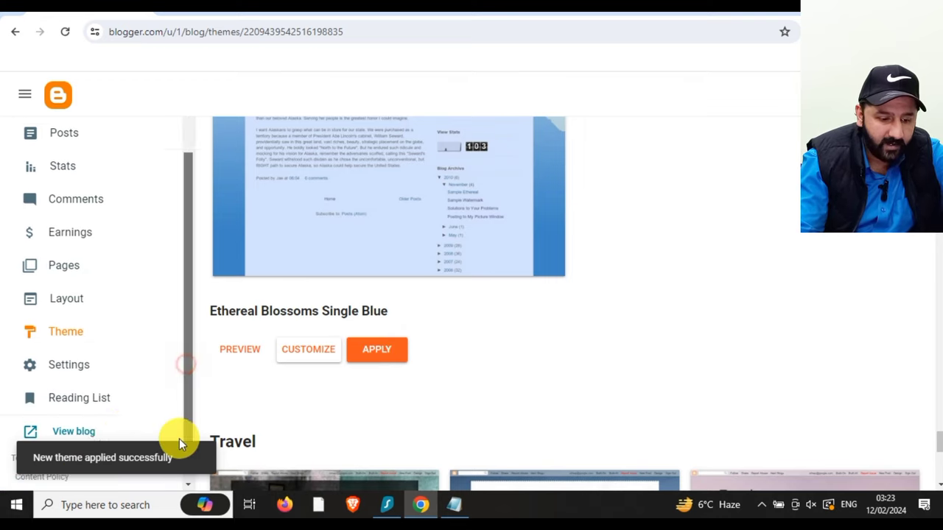
{"action": "left_click", "coordinate": [83, 426]}
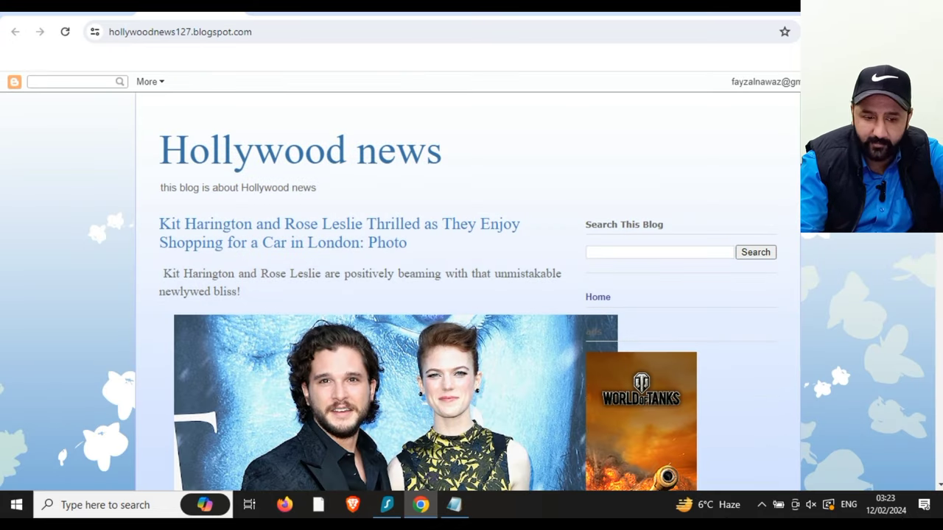
{"action": "scroll", "coordinate": [472, 280], "scroll_direction": "down", "scroll_amount": 5}
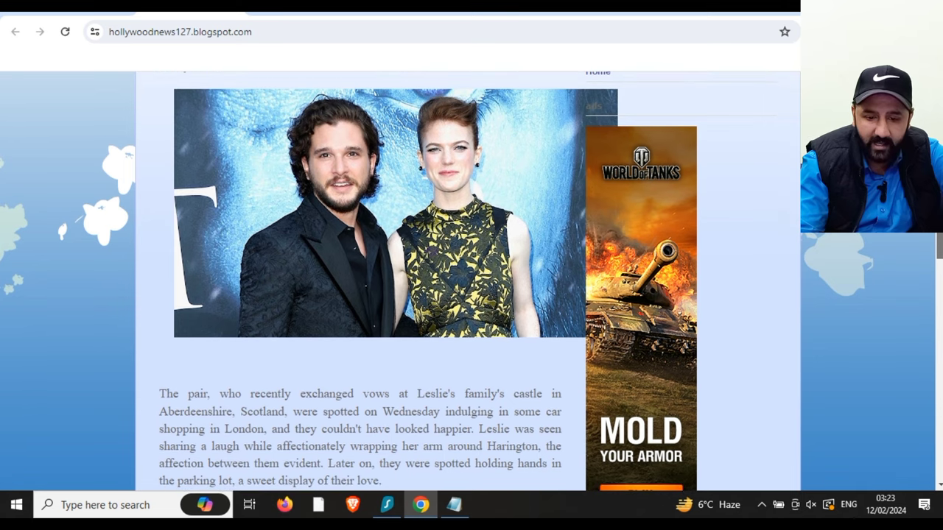
{"action": "scroll", "coordinate": [471, 280], "scroll_direction": "down", "scroll_amount": 8}
{"action": "scroll", "coordinate": [472, 280], "scroll_direction": "up", "scroll_amount": 1}
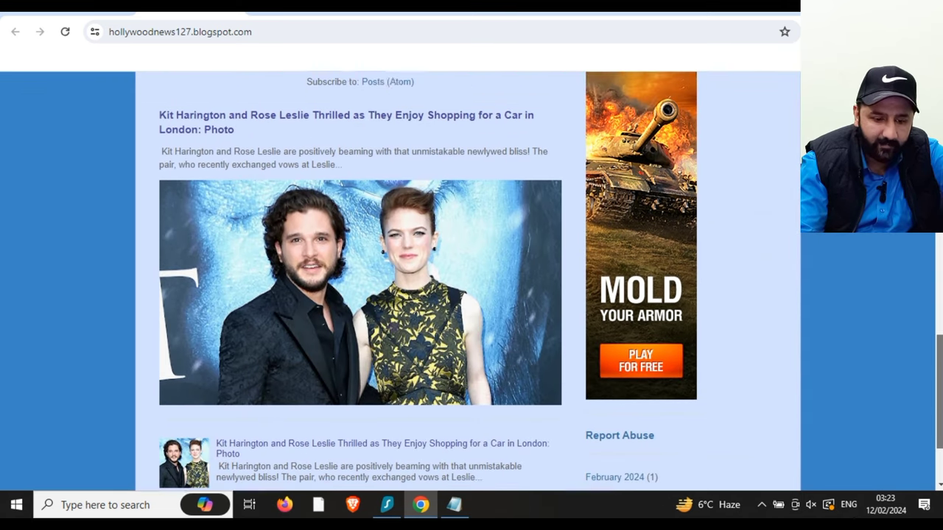
{"action": "scroll", "coordinate": [471, 280], "scroll_direction": "up", "scroll_amount": 1}
{"action": "scroll", "coordinate": [472, 280], "scroll_direction": "down", "scroll_amount": 2}
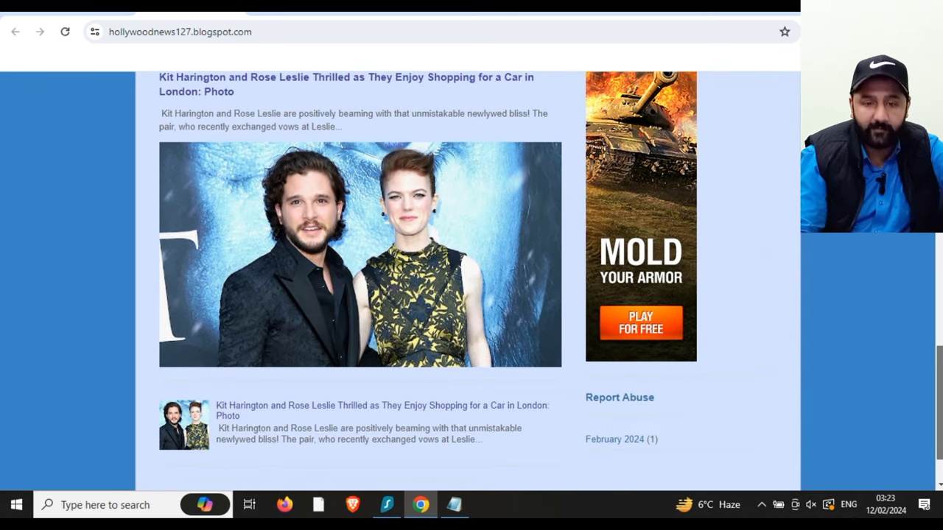
{"action": "scroll", "coordinate": [472, 280], "scroll_direction": "up", "scroll_amount": 1}
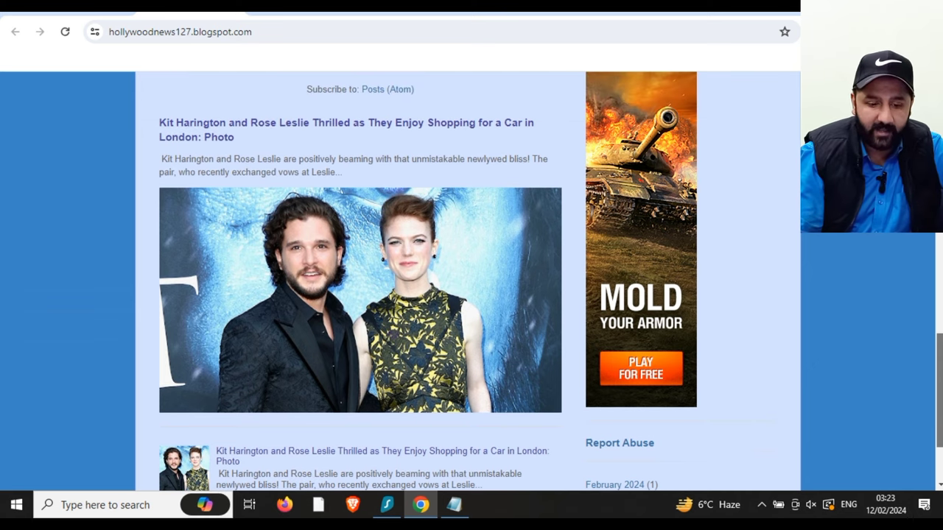
{"action": "scroll", "coordinate": [939, 374], "scroll_direction": "up", "scroll_amount": 1}
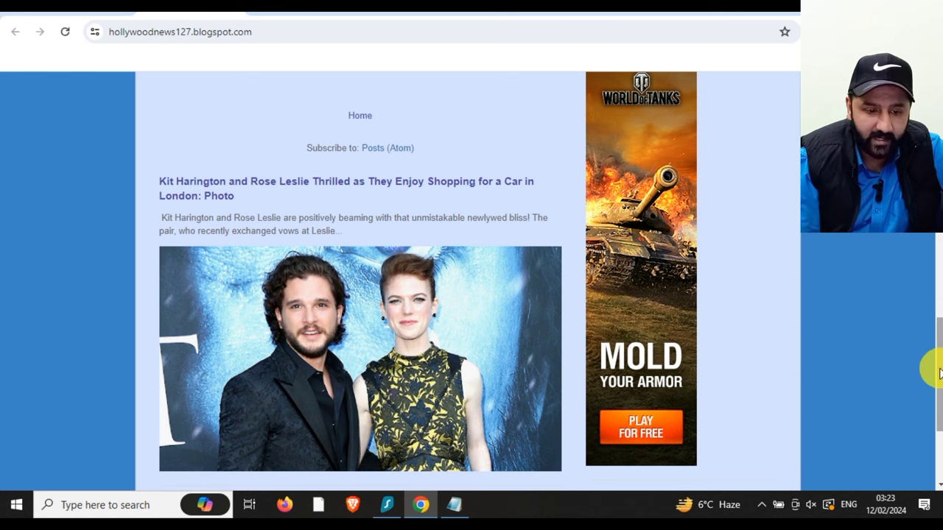
Step: Switch to Adsterra, close the Banner 160x600 code and collapse the ad units of hollywoodnews127.blogspot.com
{"action": "left_click", "coordinate": [513, 12]}
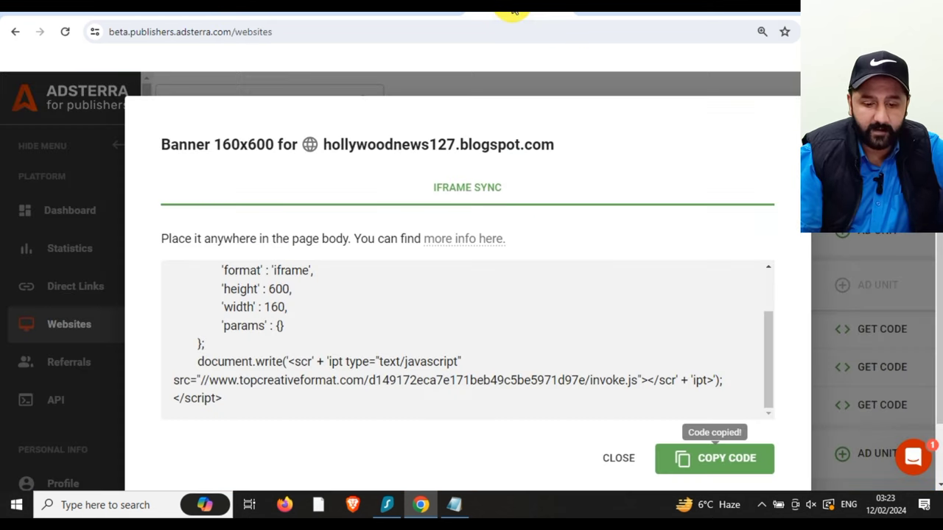
{"action": "left_click", "coordinate": [622, 457]}
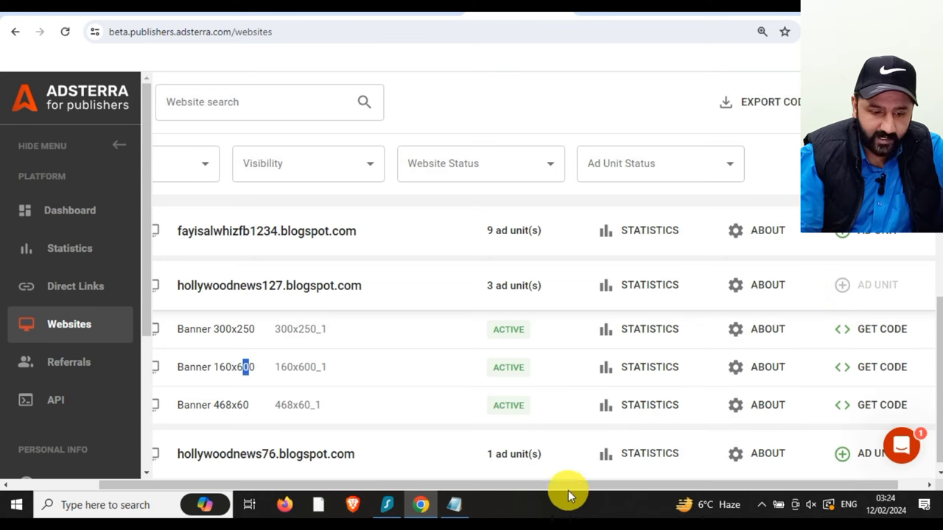
{"action": "left_click_drag", "start_coordinate": [568, 488], "coordinate": [428, 485]}
{"action": "left_click", "coordinate": [174, 289]}
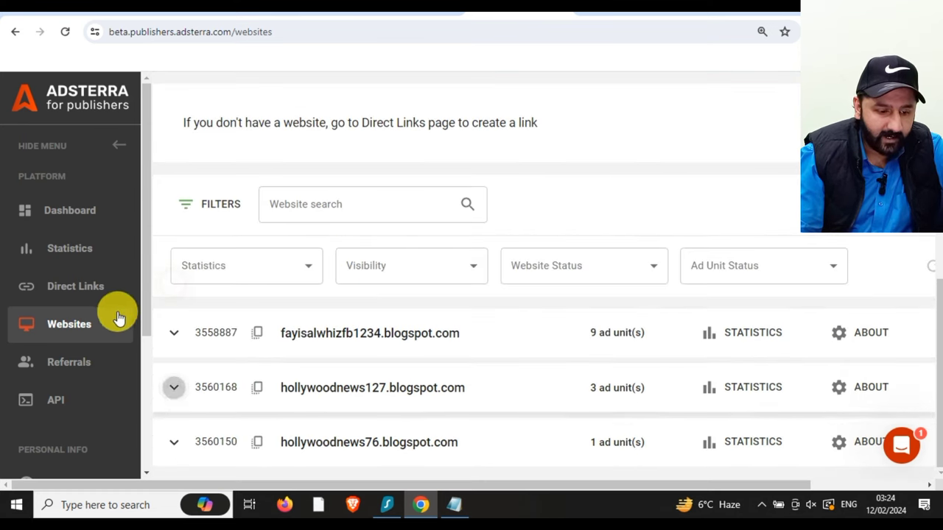
Step: Reload the website list and request a Social Bar ad unit for hollywoodnews127.blogspot.com, closing the submission notice
{"action": "left_click", "coordinate": [78, 288]}
{"action": "left_click", "coordinate": [75, 328]}
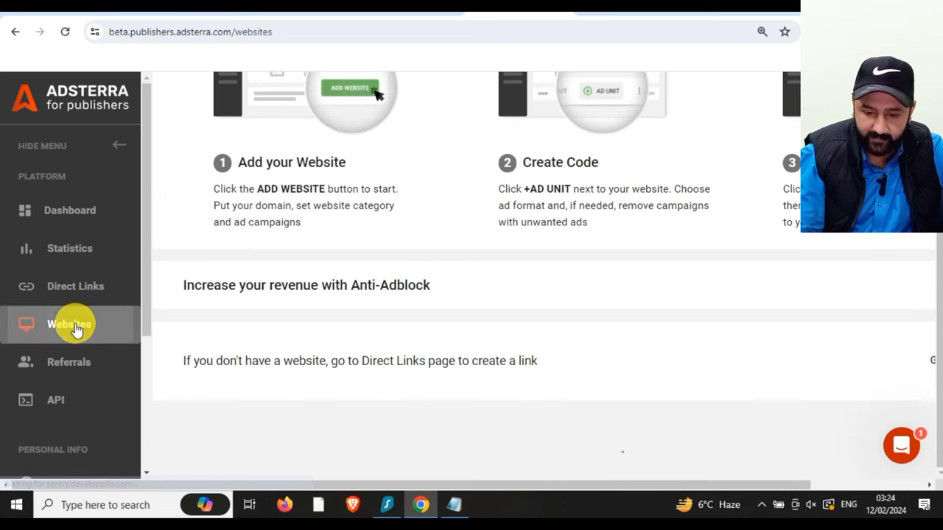
{"action": "scroll", "coordinate": [913, 346], "scroll_direction": "down", "scroll_amount": 3}
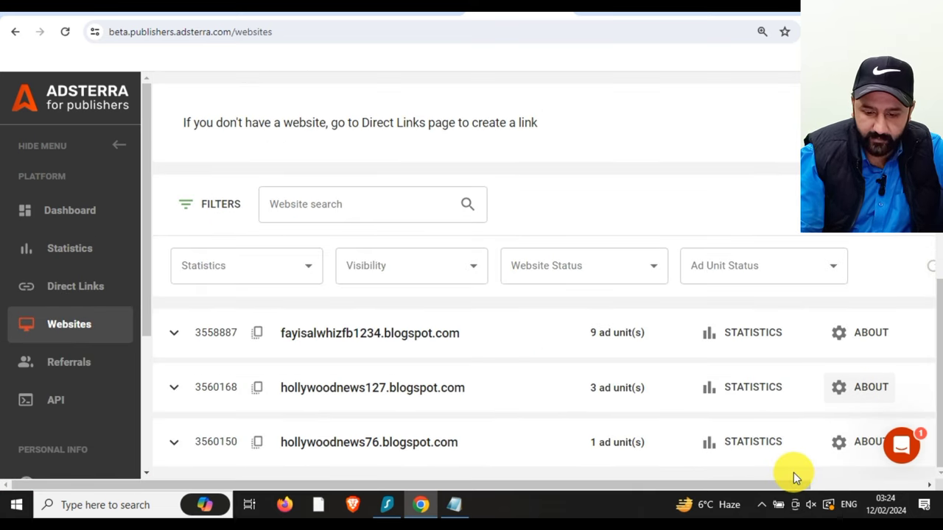
{"action": "left_click_drag", "start_coordinate": [817, 484], "coordinate": [880, 390]}
{"action": "left_click", "coordinate": [850, 393]}
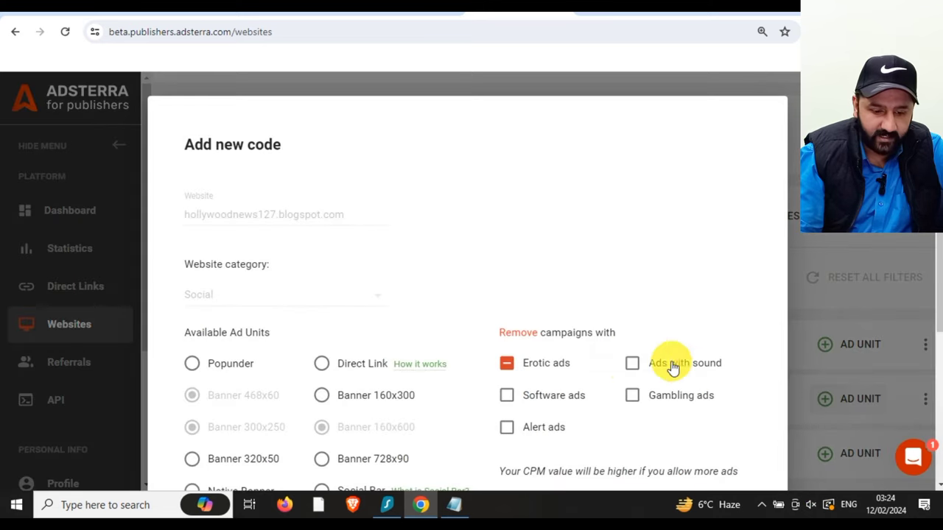
{"action": "scroll", "coordinate": [932, 354], "scroll_direction": "down", "scroll_amount": 2}
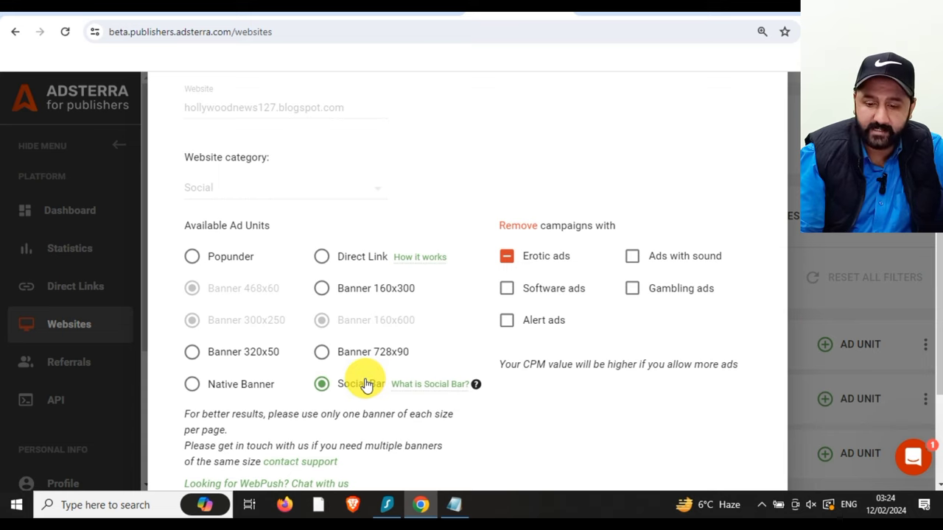
{"action": "scroll", "coordinate": [931, 337], "scroll_direction": "down", "scroll_amount": 3}
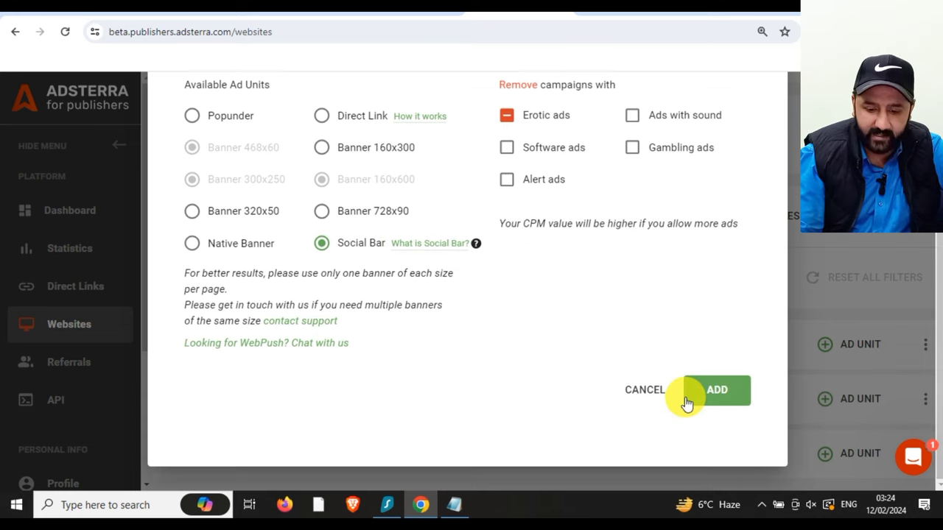
{"action": "left_click", "coordinate": [724, 391]}
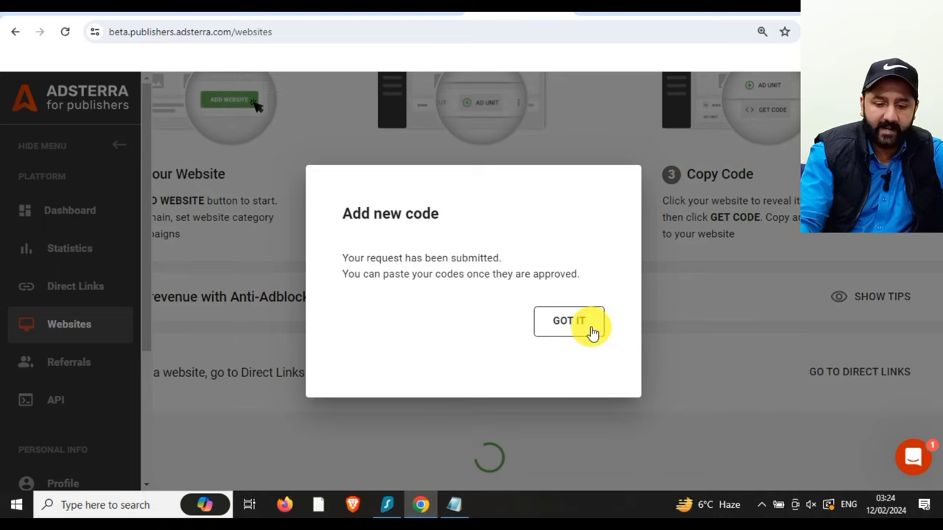
{"action": "left_click", "coordinate": [590, 326]}
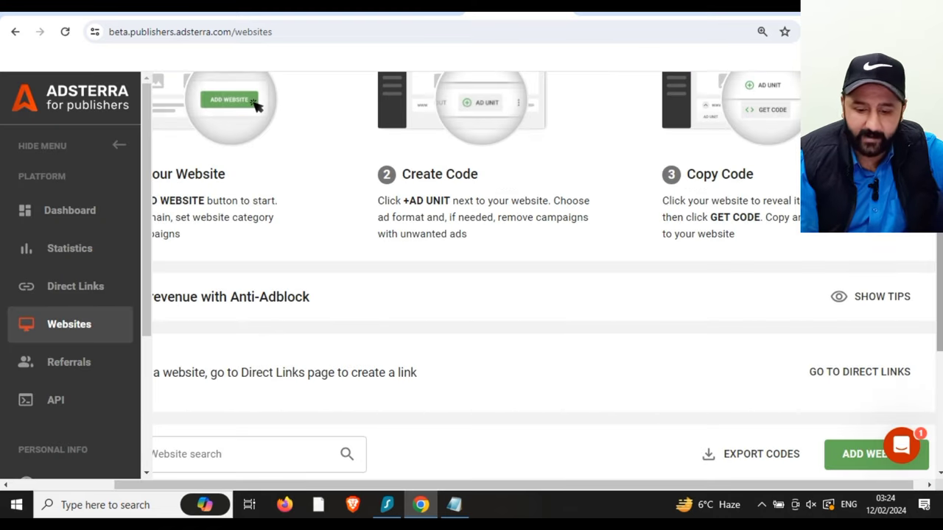
Step: Reload the website list, expand the ad units of hollywoodnews127.blogspot.com and check the Social Bar's approval status
{"action": "scroll", "coordinate": [929, 294], "scroll_direction": "down", "scroll_amount": 3}
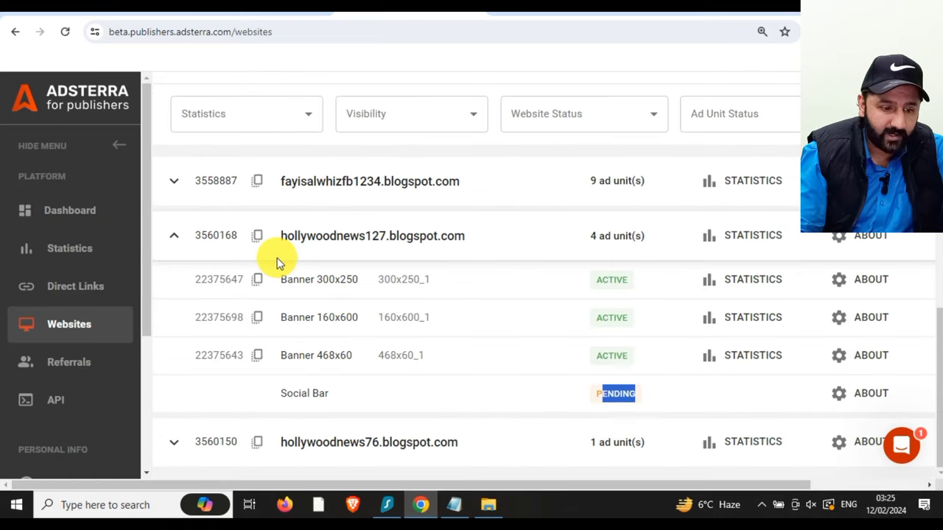
{"action": "left_click", "coordinate": [112, 284]}
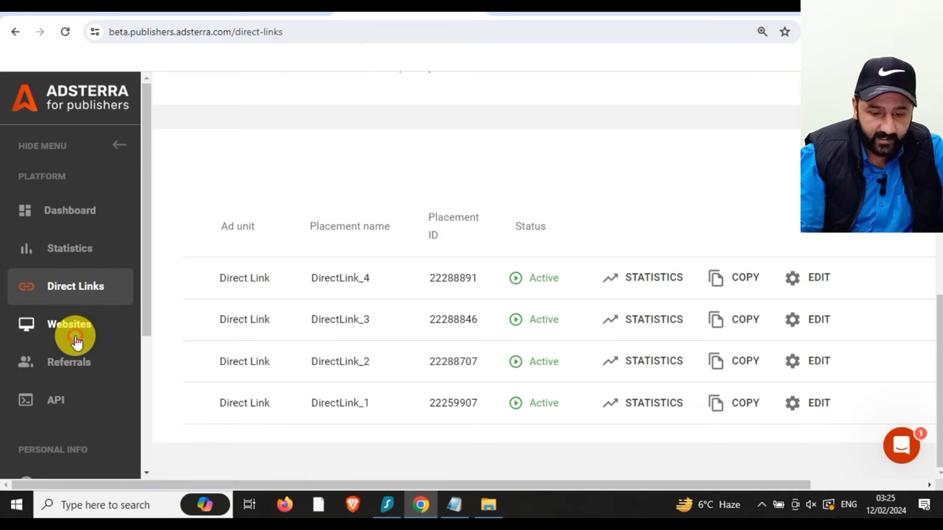
{"action": "left_click", "coordinate": [73, 333]}
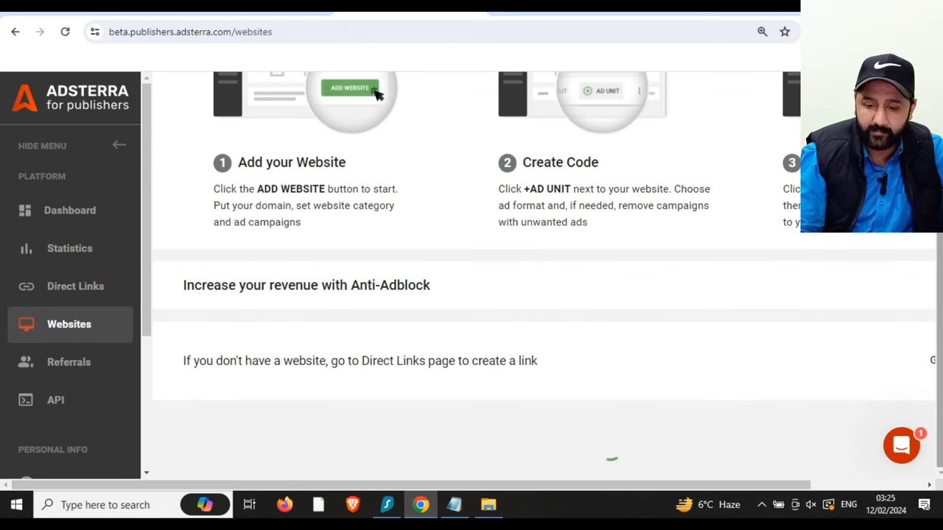
{"action": "scroll", "coordinate": [472, 295], "scroll_direction": "down", "scroll_amount": 3}
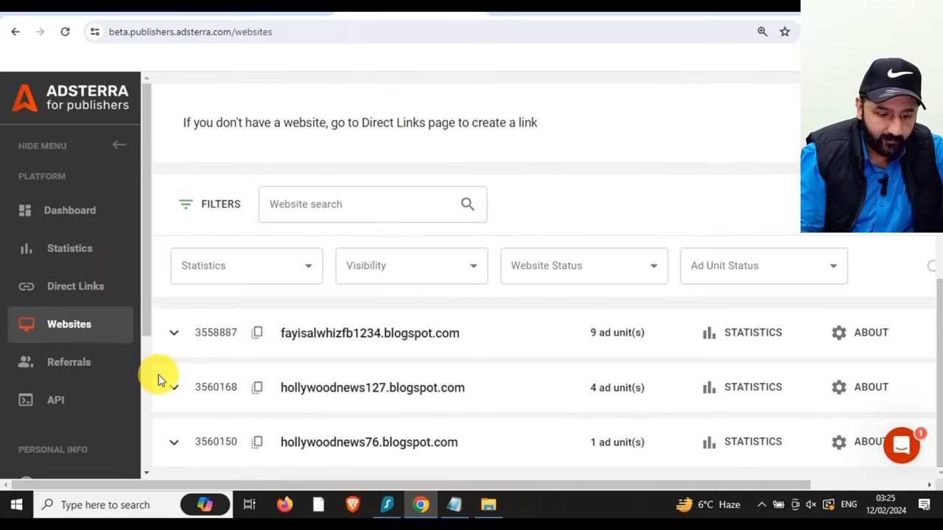
{"action": "left_click", "coordinate": [174, 391]}
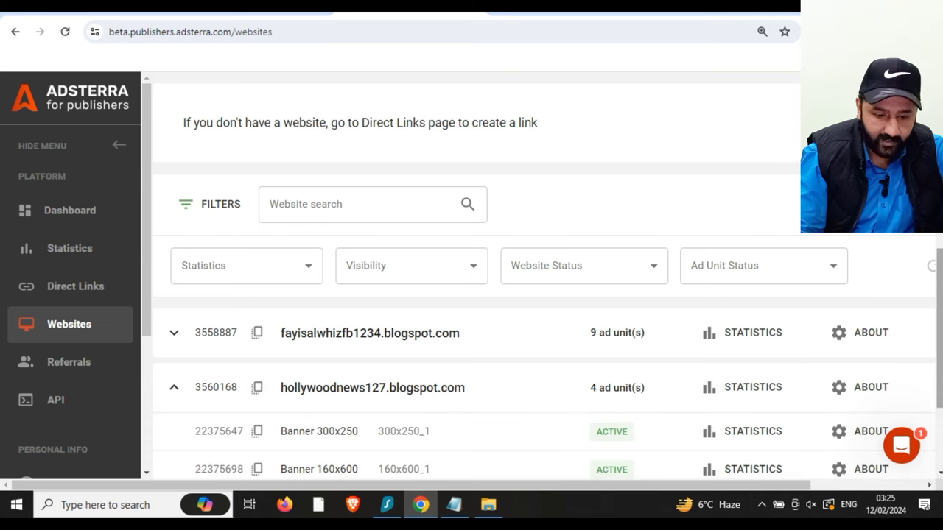
{"action": "scroll", "coordinate": [472, 331], "scroll_direction": "down", "scroll_amount": 2}
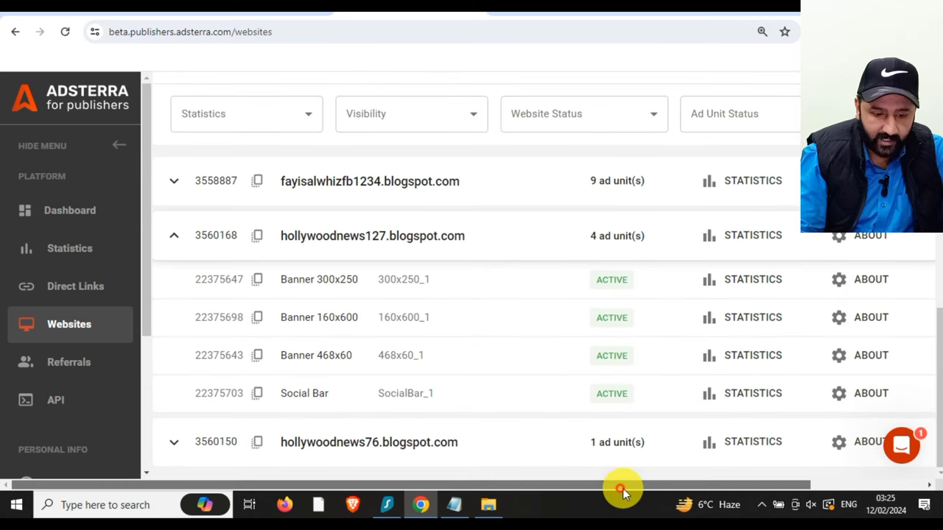
{"action": "scroll", "coordinate": [623, 488], "scroll_direction": "right", "scroll_amount": 2}
{"action": "left_click_drag", "start_coordinate": [301, 393], "coordinate": [599, 398]}
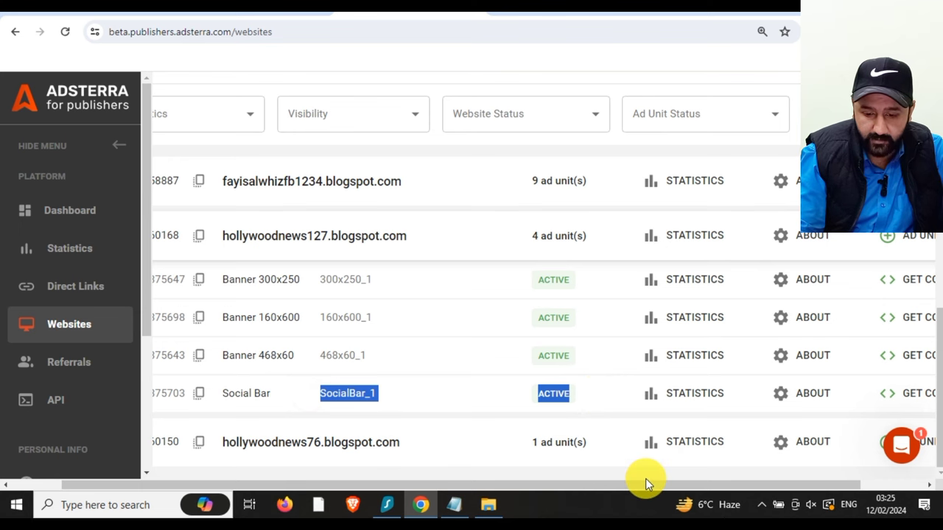
Step: Get the Social Bar code for hollywoodnews127.blogspot.com and copy it
{"action": "left_click_drag", "start_coordinate": [762, 484], "coordinate": [825, 484]}
{"action": "left_click", "coordinate": [845, 398]}
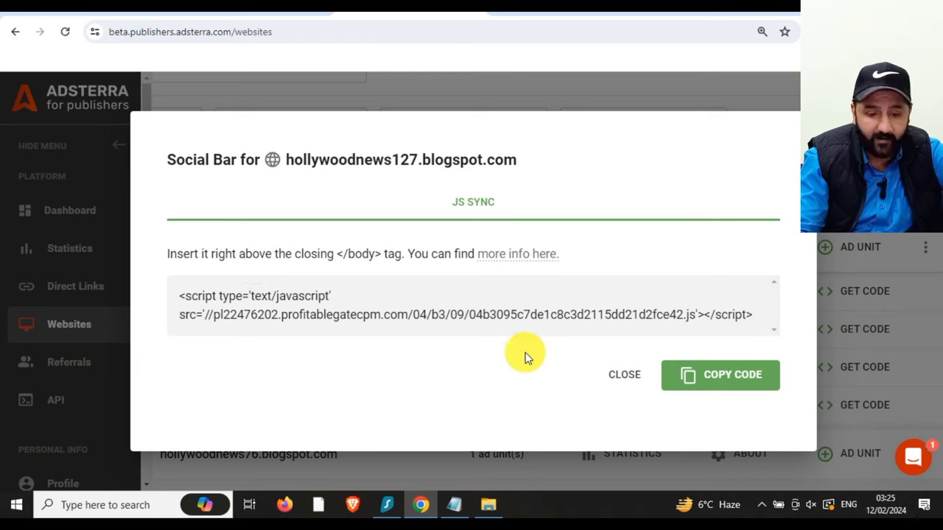
{"action": "left_click", "coordinate": [729, 382]}
Step: Switch to Blogger, open the current theme's HTML for editing and search it for </body
{"action": "left_click", "coordinate": [63, 6]}
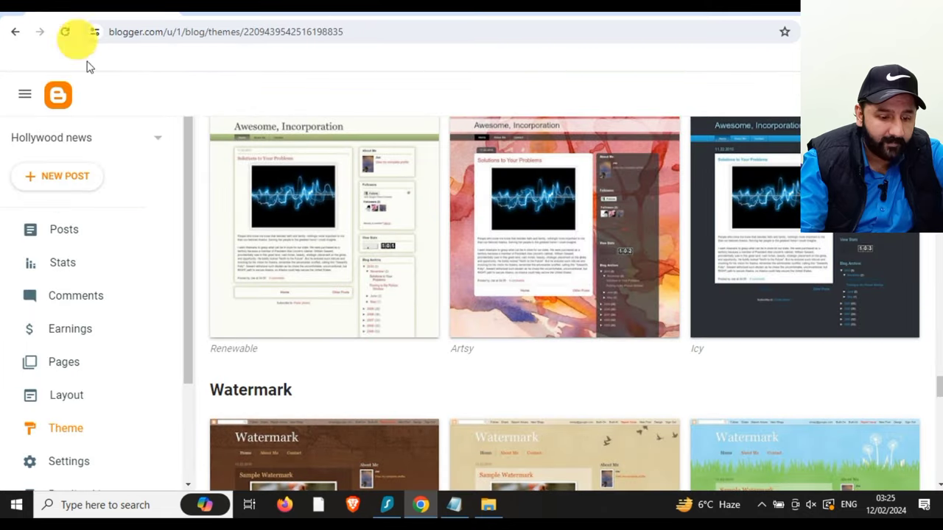
{"action": "scroll", "coordinate": [168, 442], "scroll_direction": "down", "scroll_amount": 3}
{"action": "left_click", "coordinate": [101, 303]}
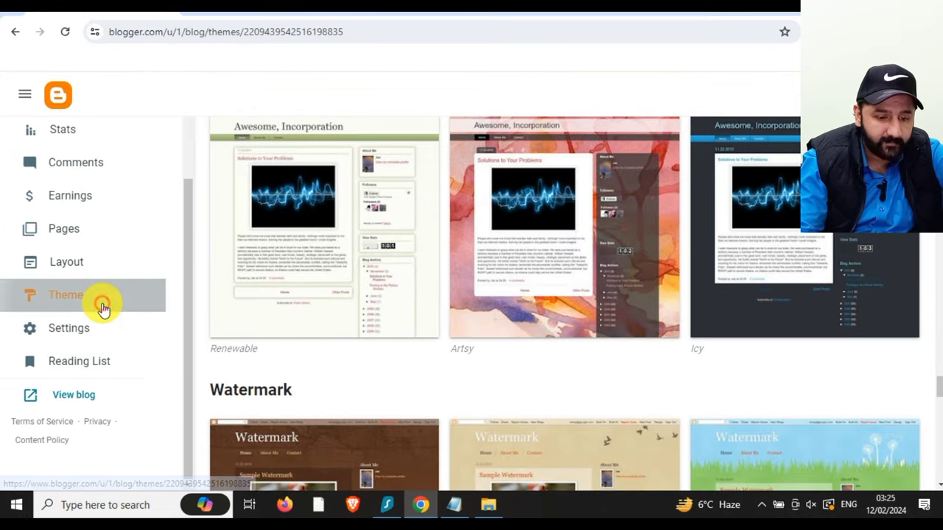
{"action": "left_click", "coordinate": [471, 230]}
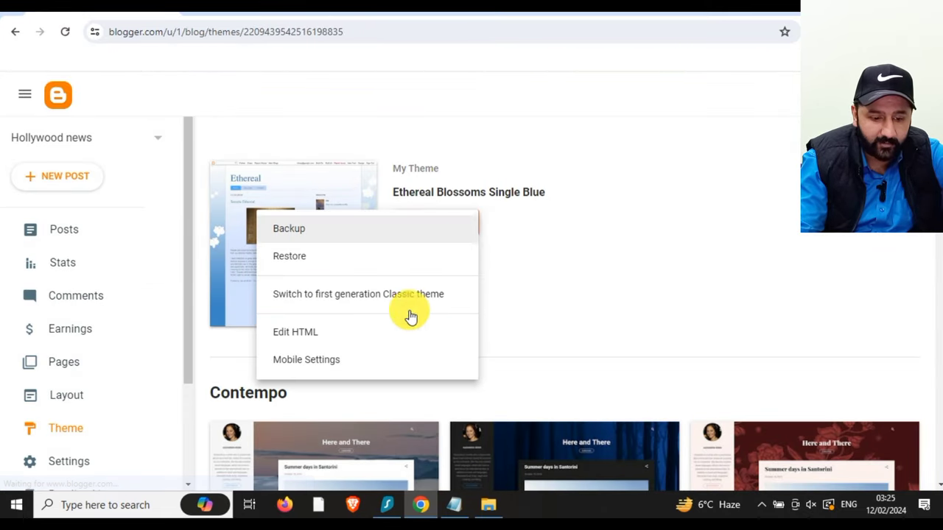
{"action": "left_click", "coordinate": [341, 341]}
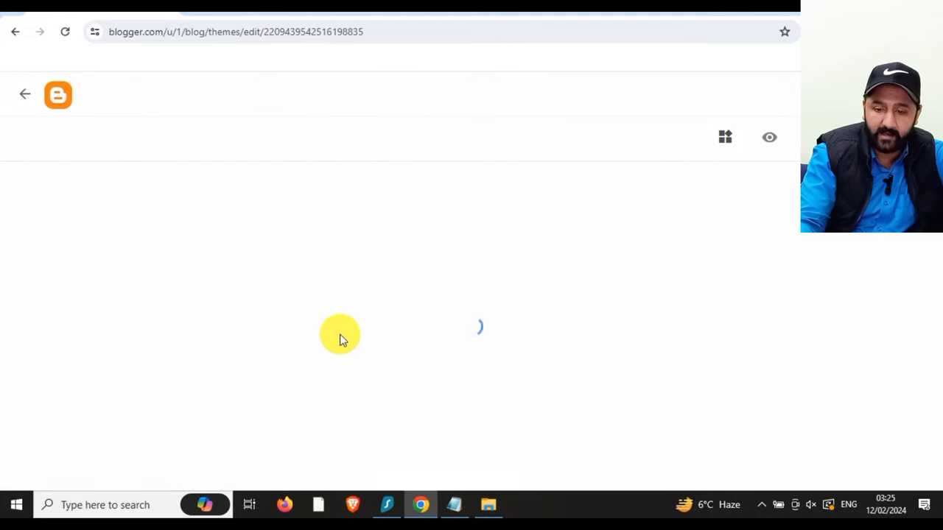
{"action": "left_click_drag", "start_coordinate": [940, 166], "coordinate": [939, 358]}
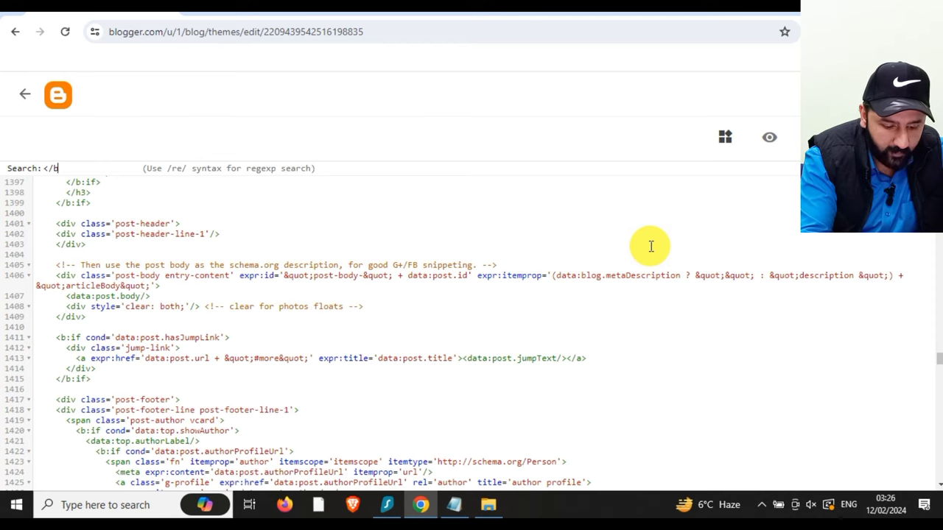
{"action": "key", "text": "Return"}
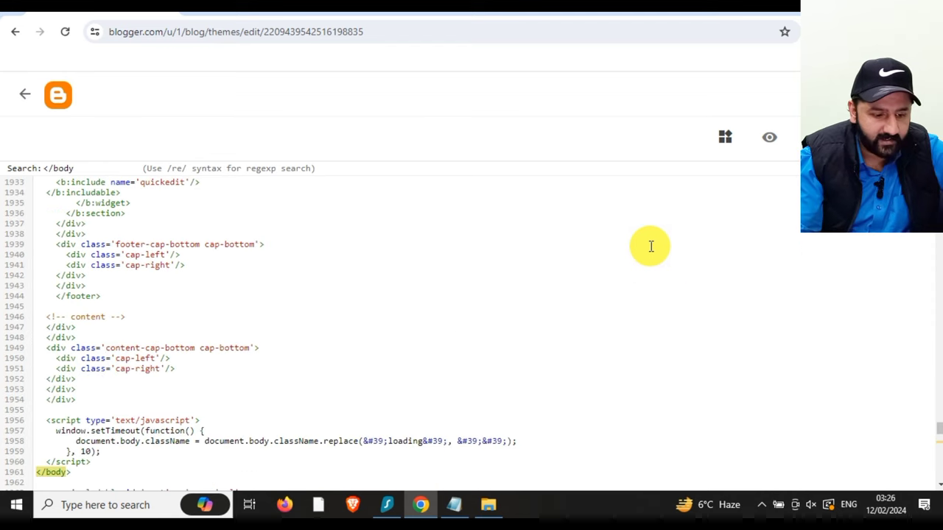
Step: Add blank lines above the closing </body> tag, paste the Social Bar script there and save the theme
{"action": "left_click", "coordinate": [90, 462]}
{"action": "key", "text": "Return"}
{"action": "key", "text": "Return"}
{"action": "key", "text": "Return"}
{"action": "key", "text": "Return"}
{"action": "key", "text": "Return"}
{"action": "key", "text": "Return"}
{"action": "key", "text": "Return"}
{"action": "key", "text": "Return"}
{"action": "key", "text": "Return"}
{"action": "key", "text": "Return"}
{"action": "key", "text": "Return"}
{"action": "key", "text": "Return"}
{"action": "key", "text": "Return"}
{"action": "key", "text": "Return"}
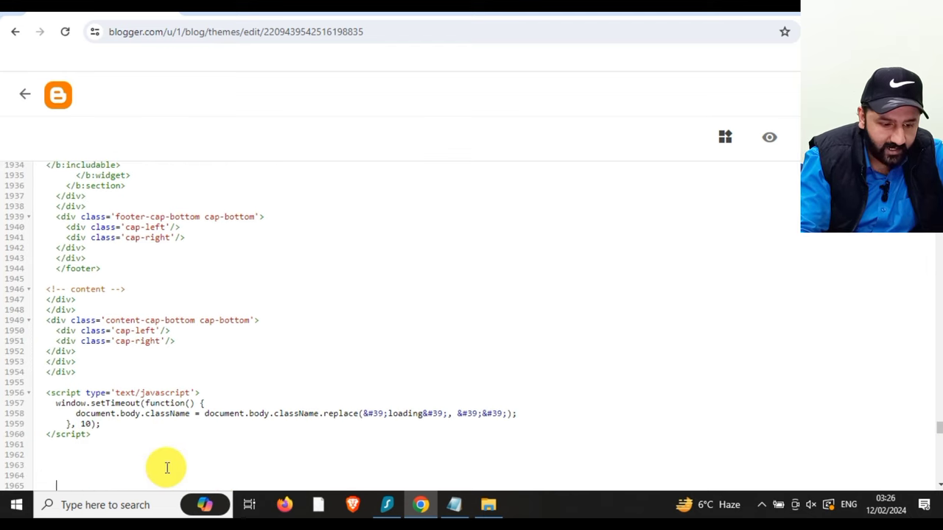
{"action": "scroll", "coordinate": [162, 418], "scroll_direction": "down", "scroll_amount": 3}
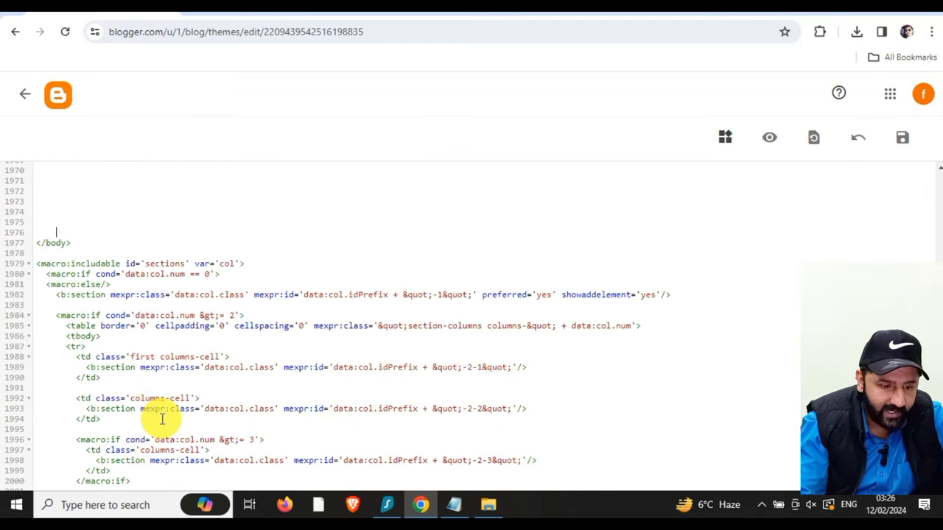
{"action": "scroll", "coordinate": [162, 414], "scroll_direction": "up", "scroll_amount": 5}
{"action": "left_click", "coordinate": [79, 393]}
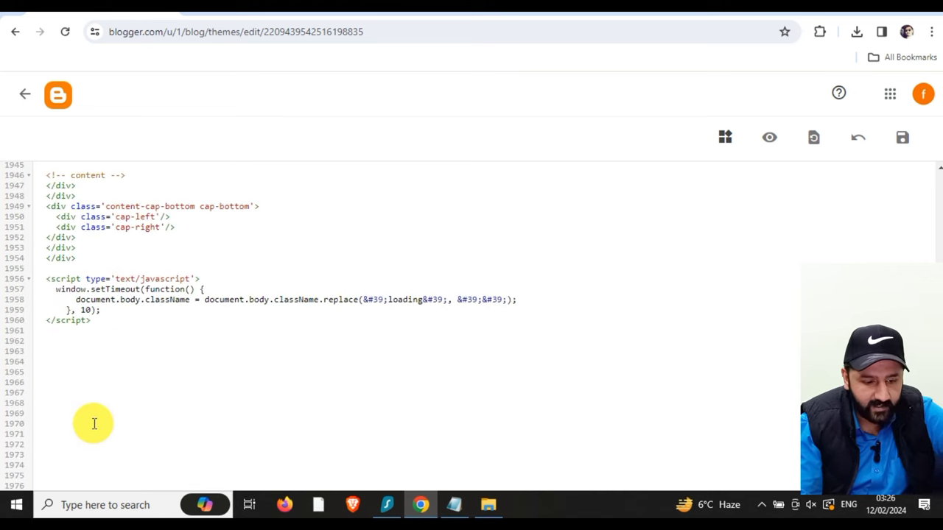
{"action": "key", "text": "ctrl+v"}
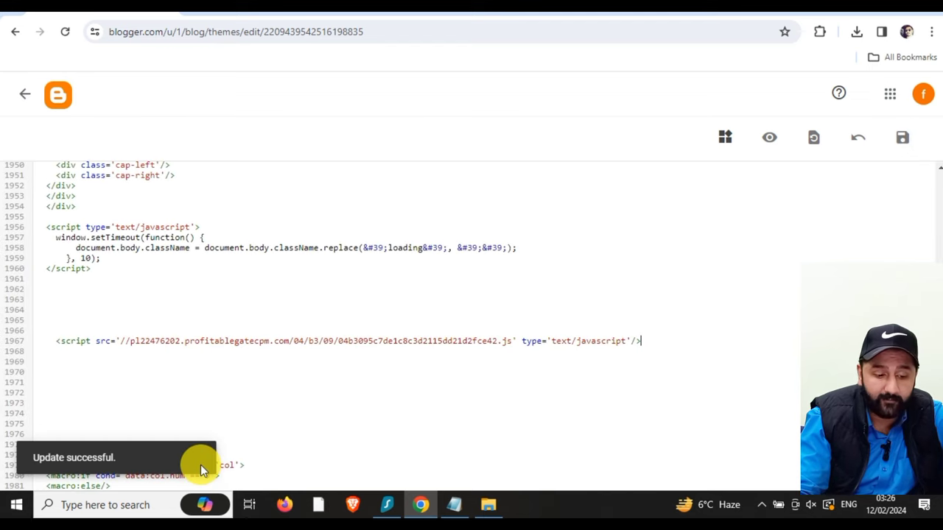
Step: Leave the HTML editor and view the published blog to check the page for the Social Bar ad
{"action": "left_click", "coordinate": [27, 96]}
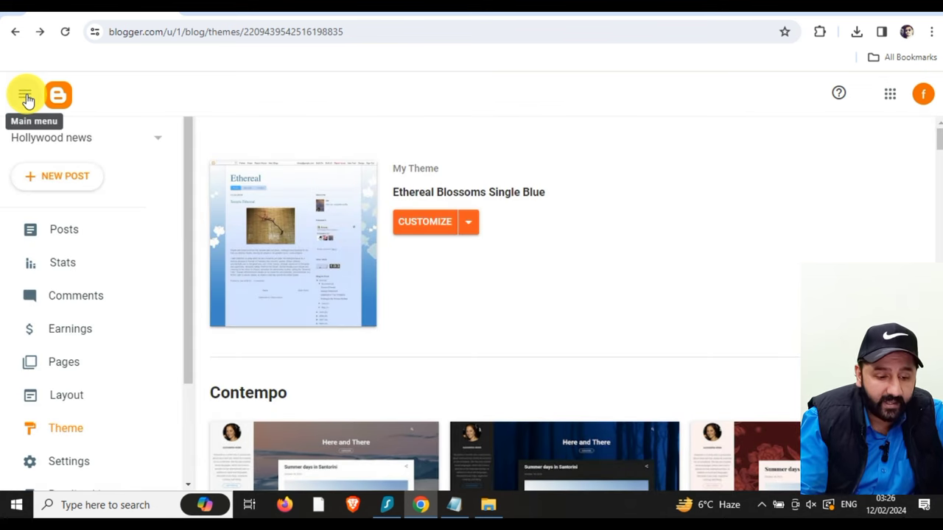
{"action": "left_click_drag", "start_coordinate": [188, 349], "coordinate": [179, 424]}
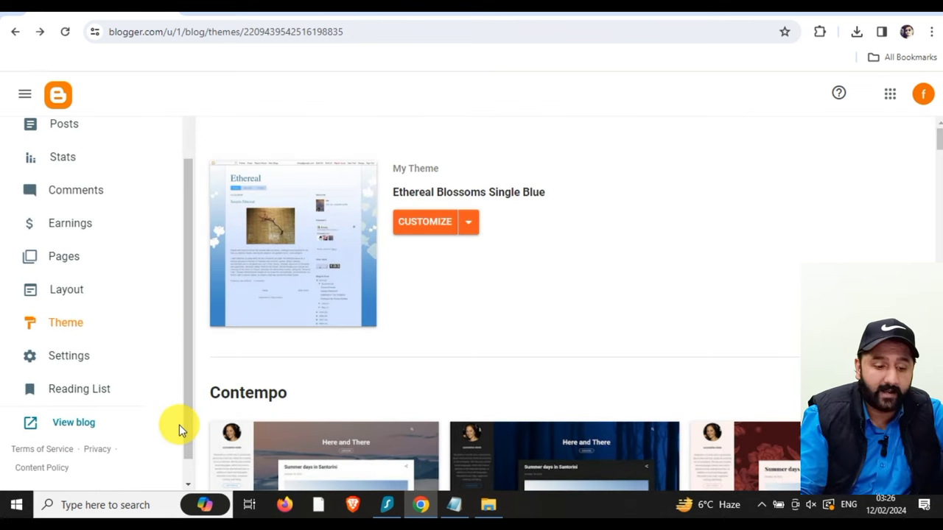
{"action": "left_click", "coordinate": [74, 423]}
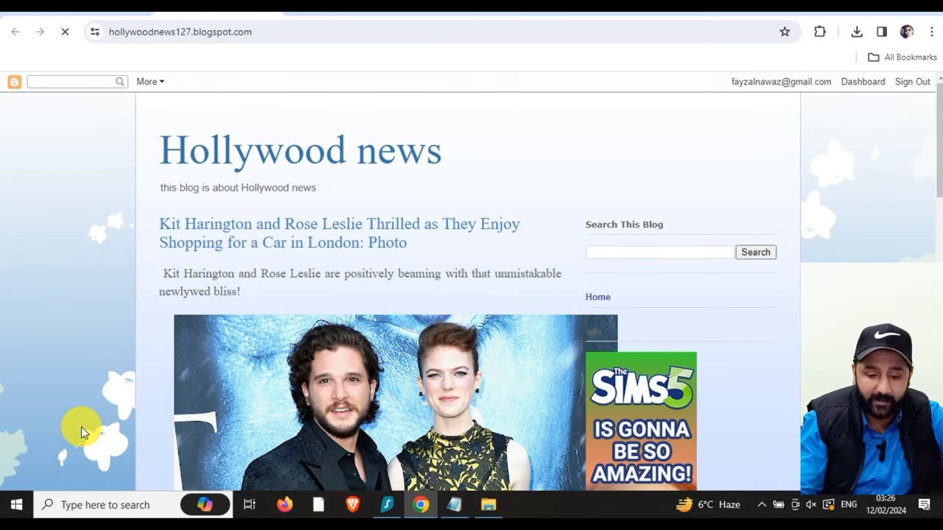
{"action": "scroll", "coordinate": [472, 280], "scroll_direction": "down", "scroll_amount": 8}
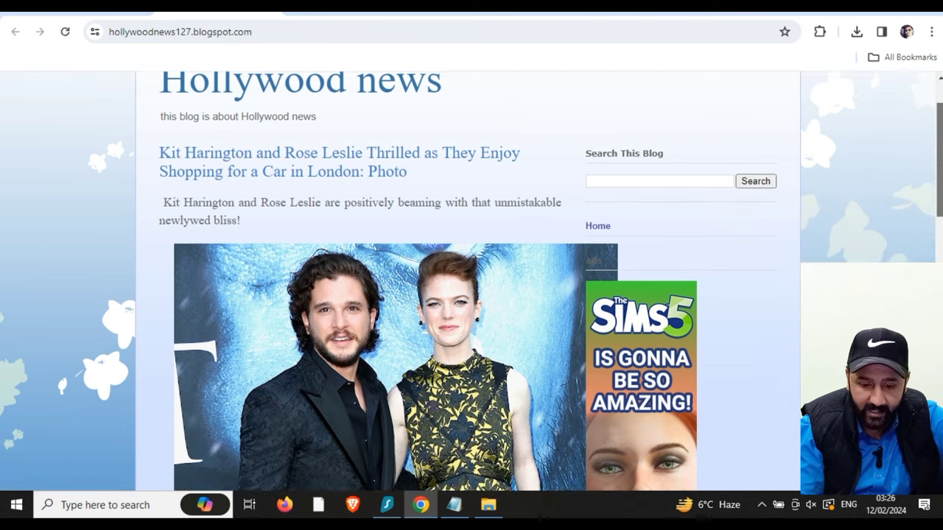
{"action": "scroll", "coordinate": [472, 280], "scroll_direction": "down", "scroll_amount": 7}
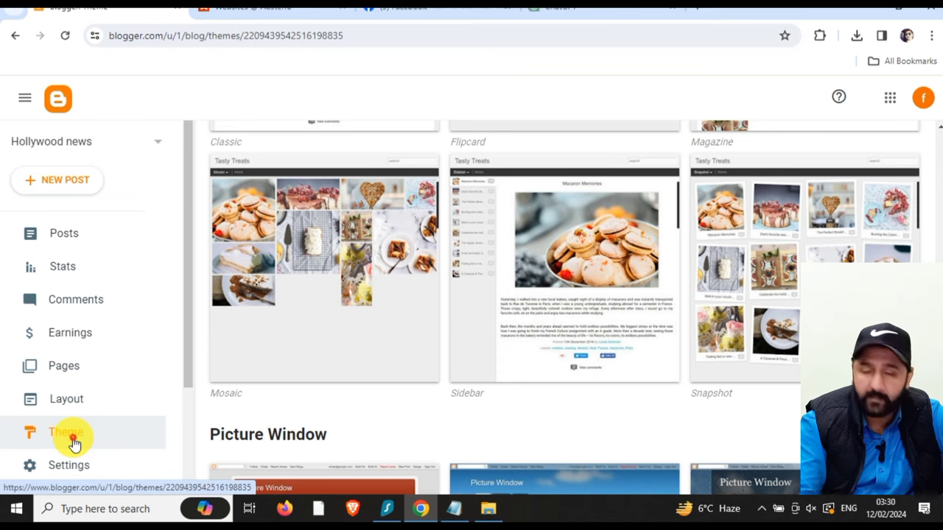
Step: Apply the Ethereal Humming Birds Two Tone theme to the Hollywood news blog and view the published blog
{"action": "left_click", "coordinate": [73, 438]}
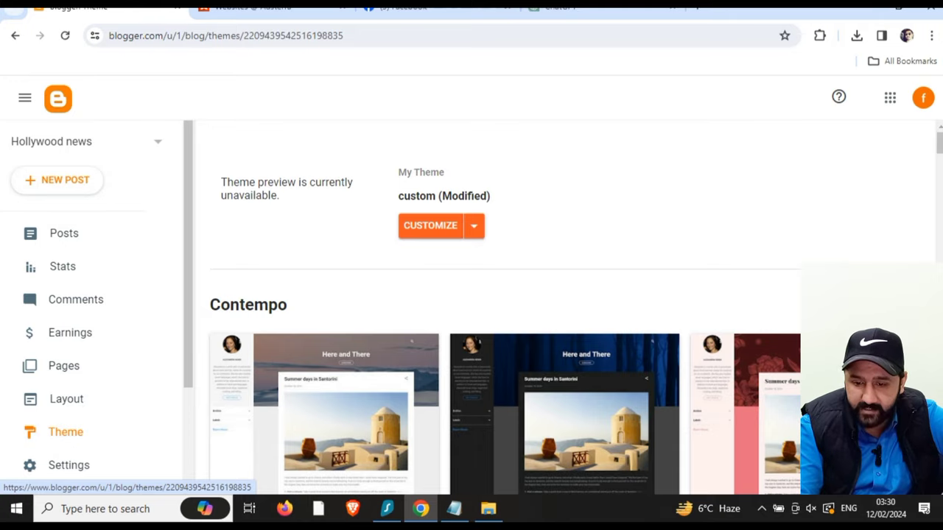
{"action": "left_click_drag", "start_coordinate": [939, 143], "coordinate": [934, 491]}
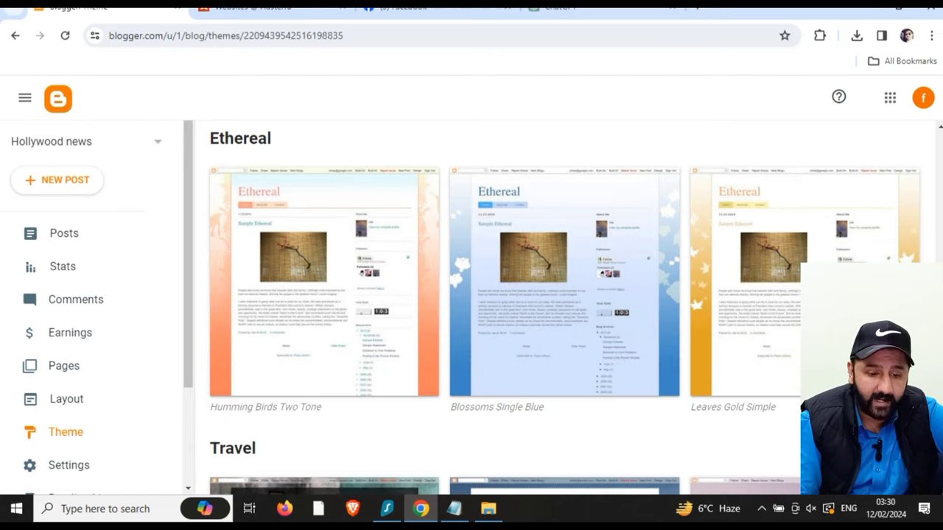
{"action": "left_click", "coordinate": [333, 282]}
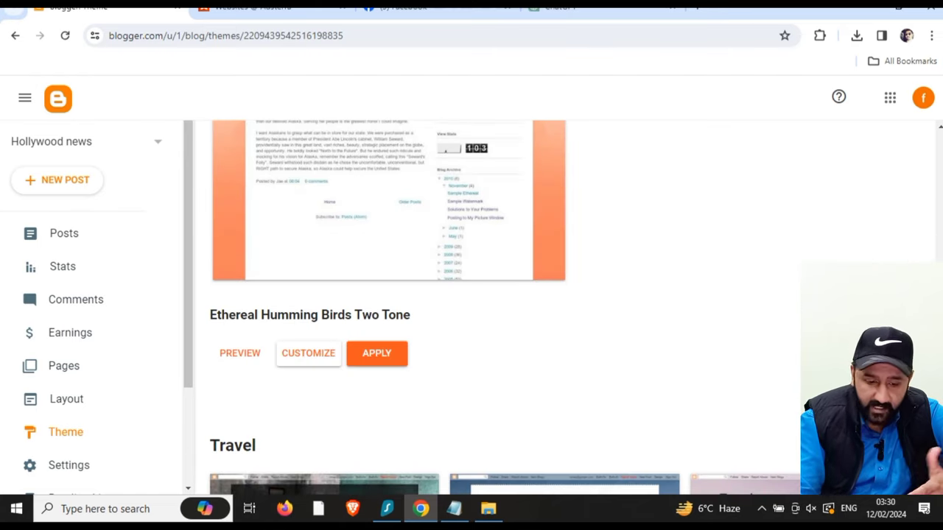
{"action": "left_click", "coordinate": [360, 354]}
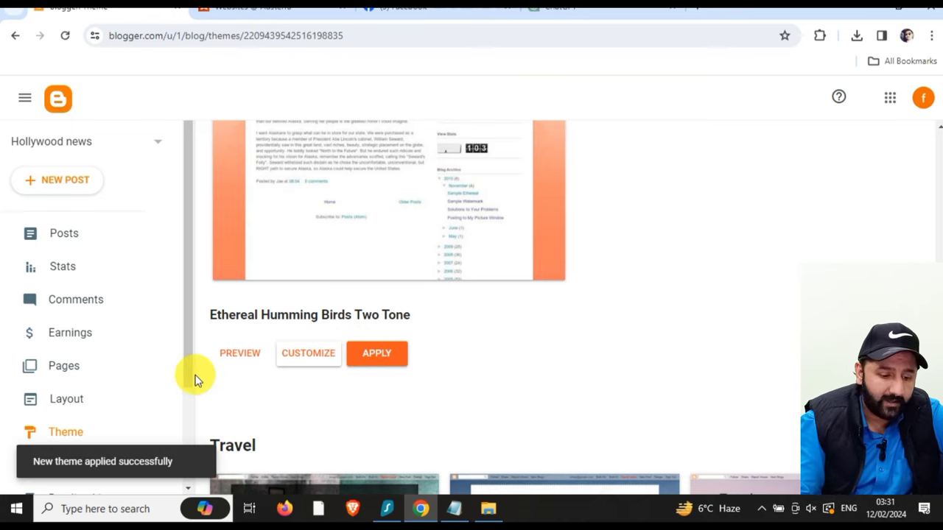
{"action": "scroll", "coordinate": [180, 435], "scroll_direction": "down", "scroll_amount": 3}
{"action": "left_click", "coordinate": [80, 404]}
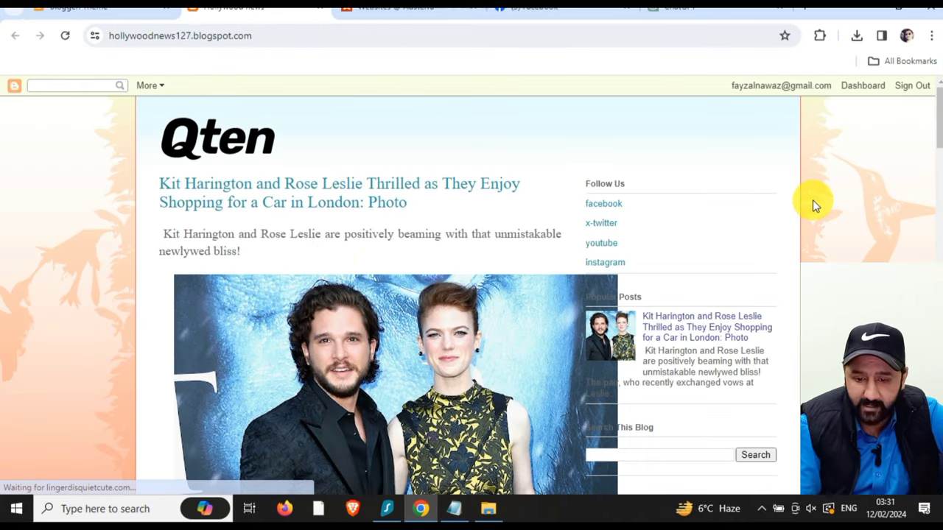
Step: Switch to Blogger, open the blog's Layout and add an HTML/JavaScript gadget to the Cross-Column section
{"action": "left_click_drag", "start_coordinate": [940, 121], "coordinate": [940, 99]}
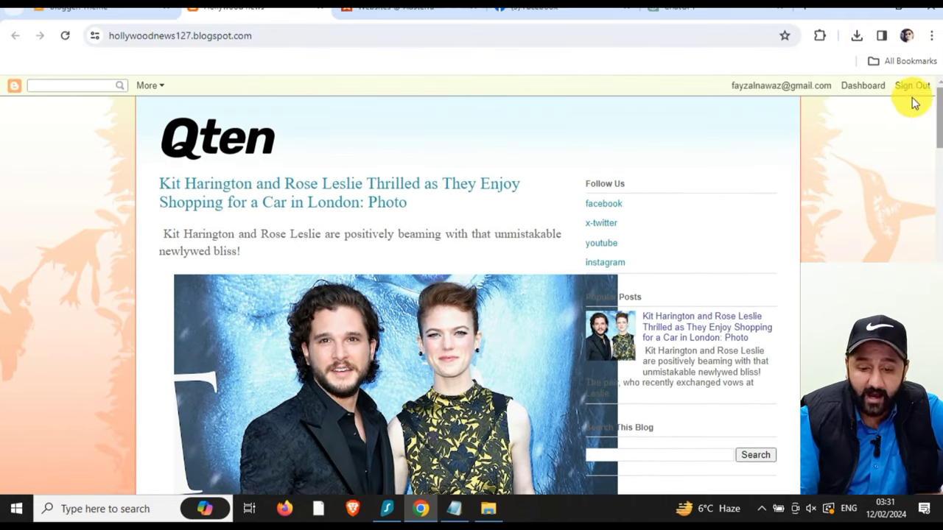
{"action": "left_click", "coordinate": [77, 7]}
{"action": "left_click", "coordinate": [87, 267]}
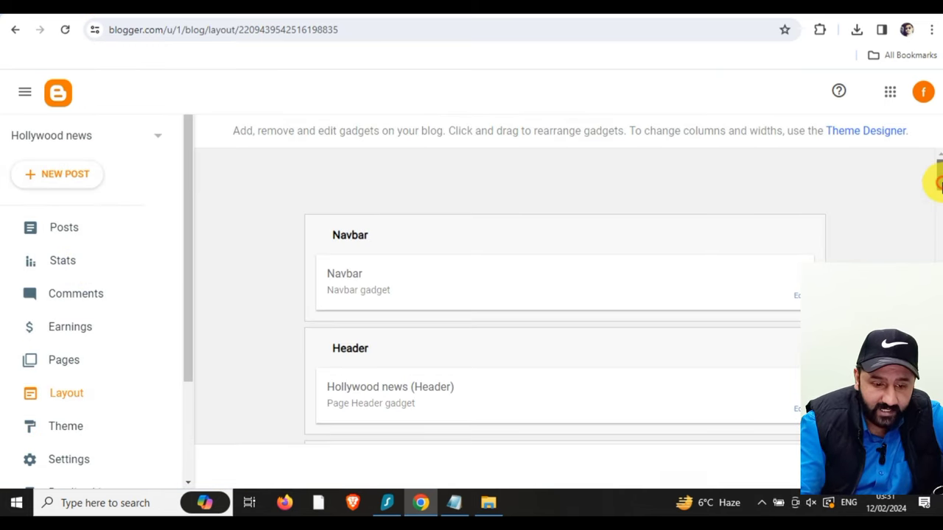
{"action": "scroll", "coordinate": [939, 185], "scroll_direction": "down", "scroll_amount": 4}
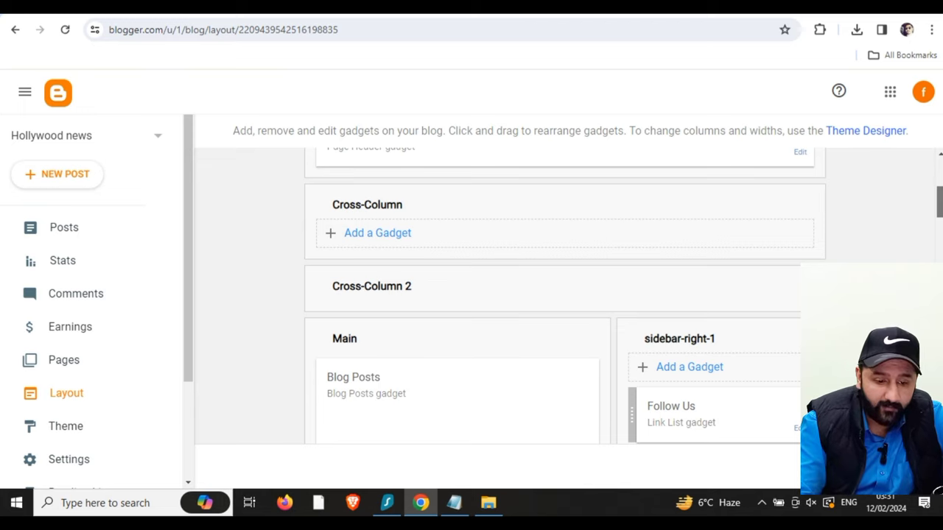
{"action": "left_click", "coordinate": [383, 241]}
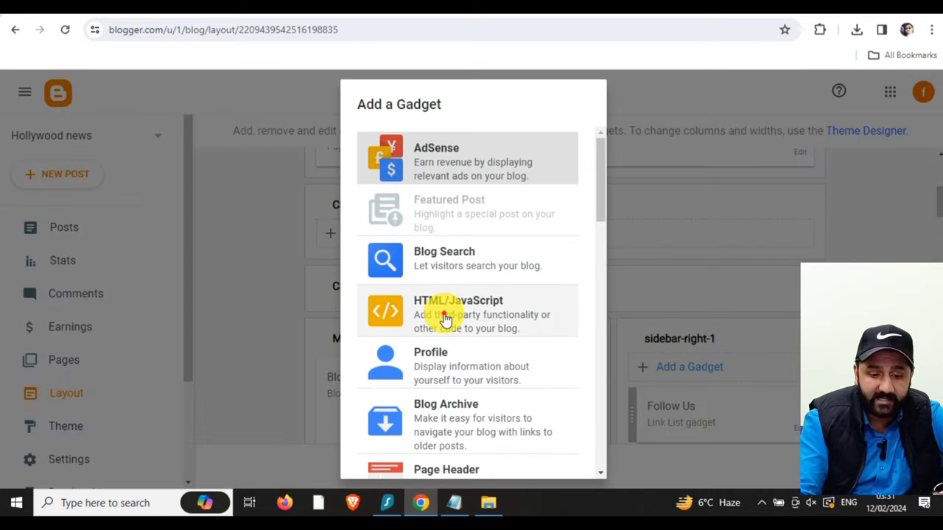
{"action": "left_click", "coordinate": [445, 318]}
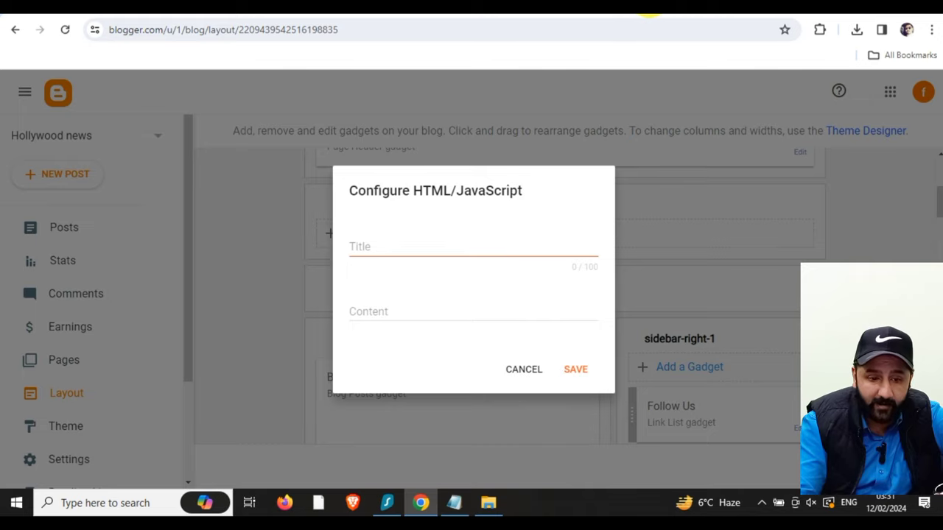
Step: Switch to Adsterra and copy the Banner 300x250 code for hollywoodnews127.blogspot.com
{"action": "left_click", "coordinate": [427, 13]}
{"action": "left_click", "coordinate": [636, 381]}
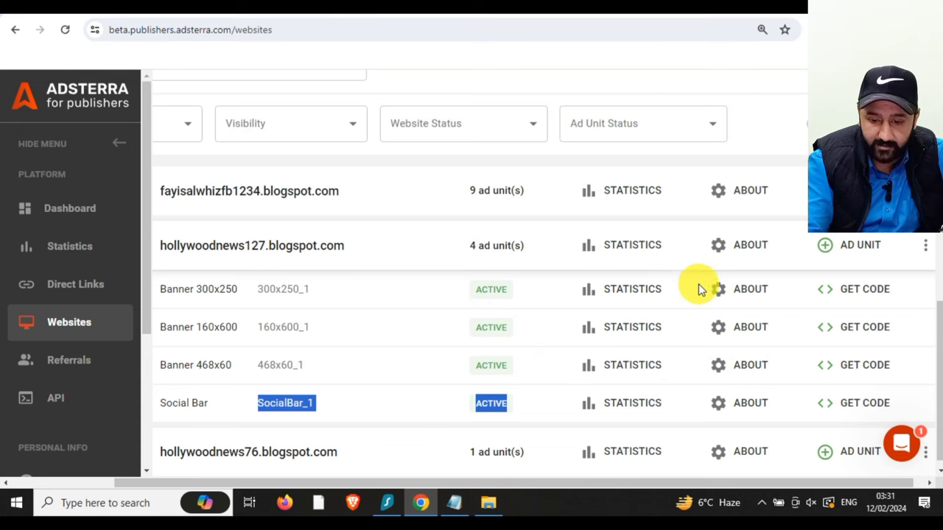
{"action": "left_click", "coordinate": [867, 289]}
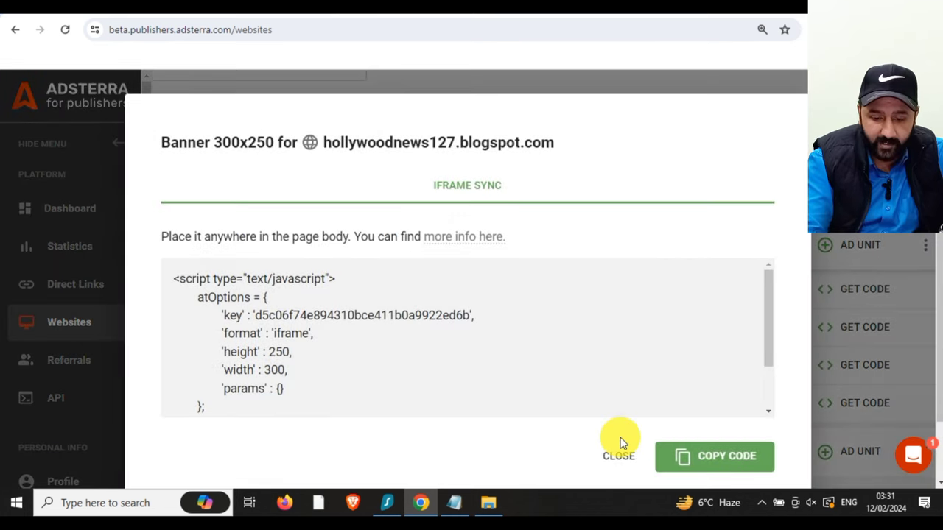
{"action": "left_click", "coordinate": [744, 471]}
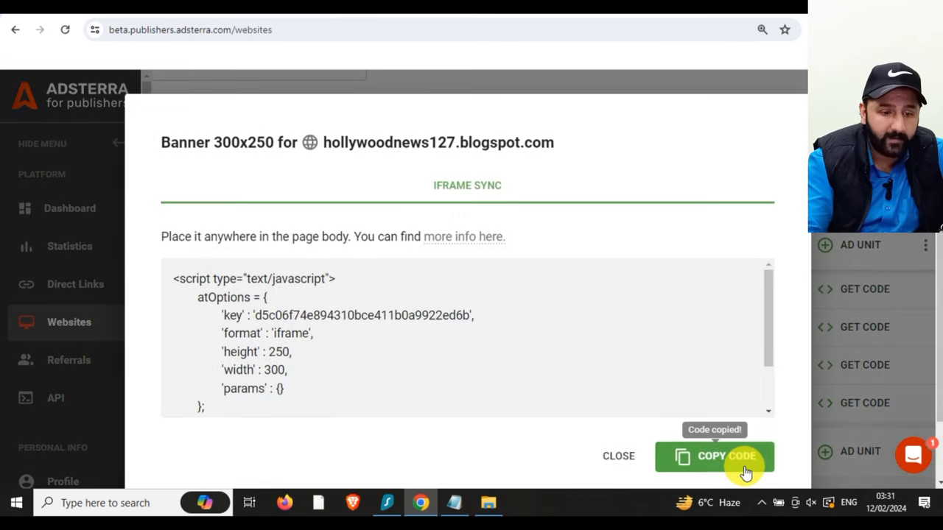
Step: Return to Blogger, paste the banner code as the gadget's content, title the gadget ads and save it
{"action": "left_click", "coordinate": [222, 9]}
{"action": "left_click", "coordinate": [77, 7]}
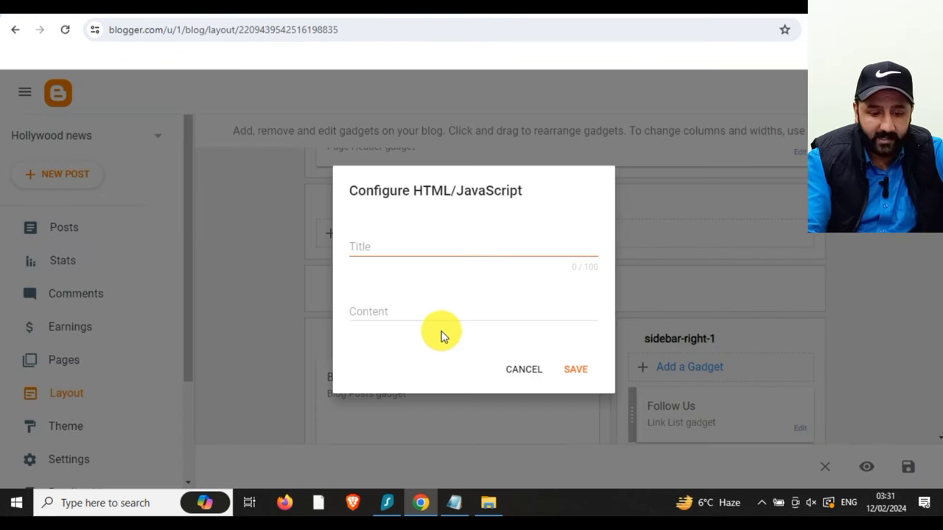
{"action": "left_click", "coordinate": [416, 312]}
{"action": "key", "text": "ctrl+v"}
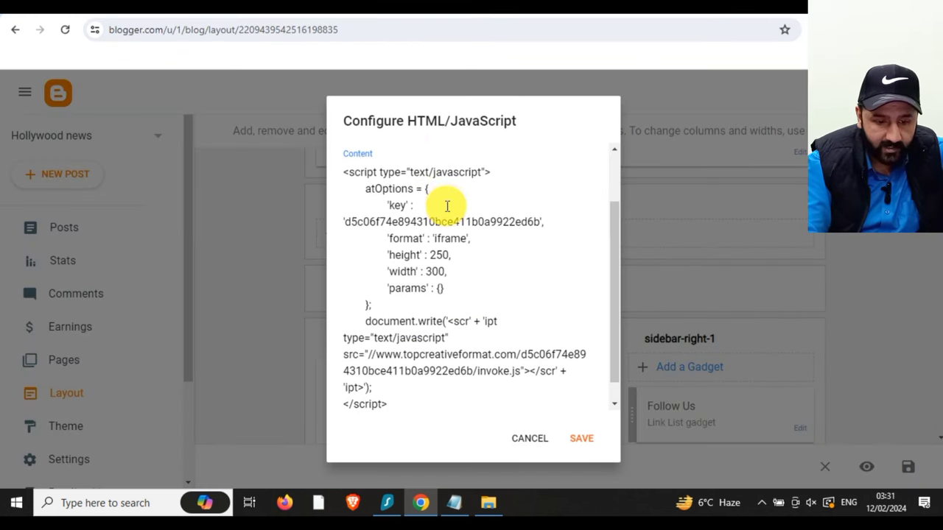
{"action": "scroll", "coordinate": [424, 195], "scroll_direction": "up", "scroll_amount": 3}
{"action": "left_click", "coordinate": [418, 176]}
{"action": "type", "text": "ads"}
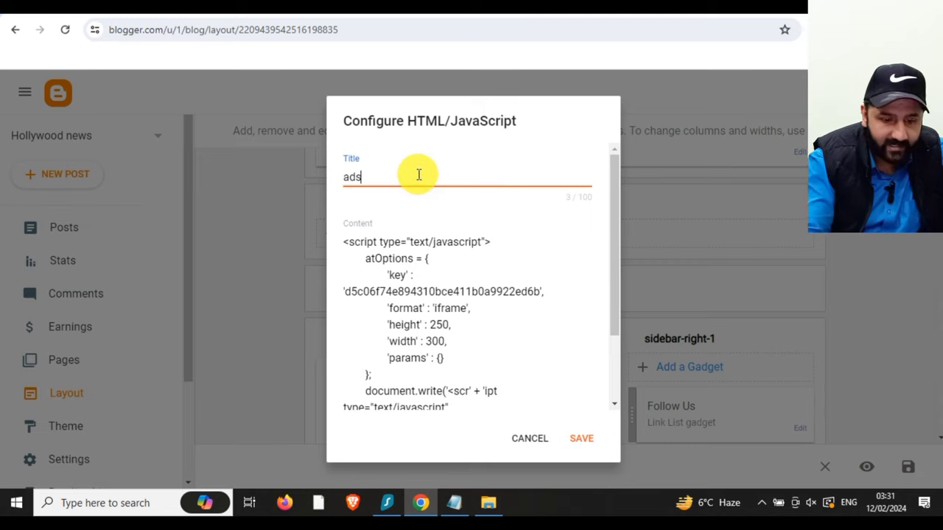
{"action": "left_click", "coordinate": [582, 439]}
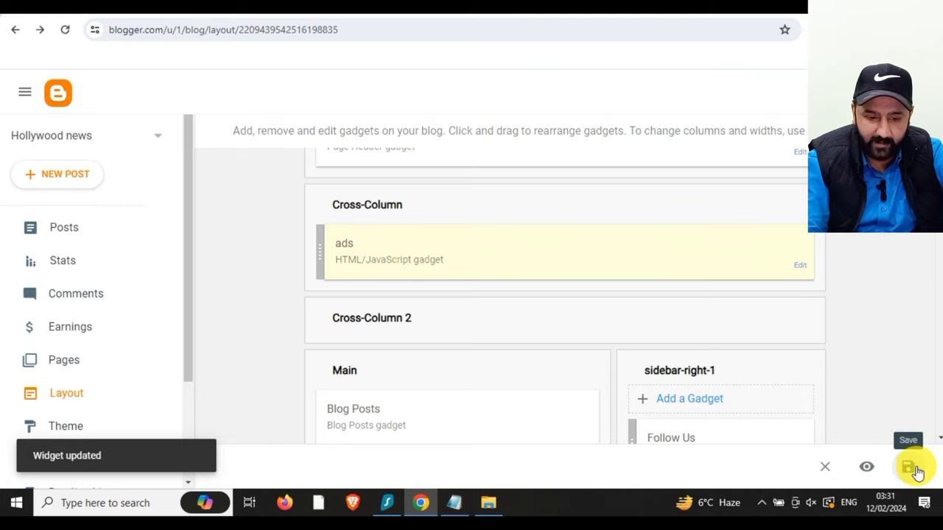
Step: Save the layout, view the published blog to check the banner under the header, and go back
{"action": "left_click", "coordinate": [911, 467]}
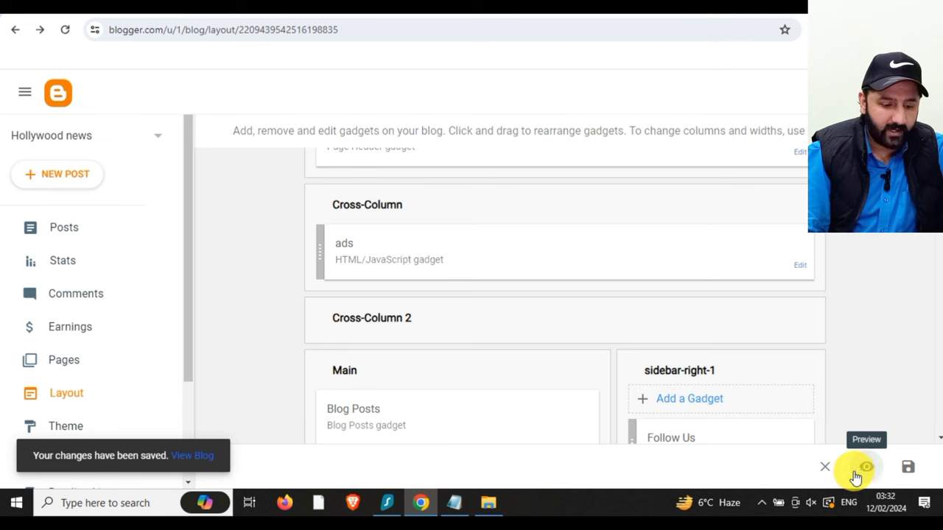
{"action": "left_click", "coordinate": [205, 454]}
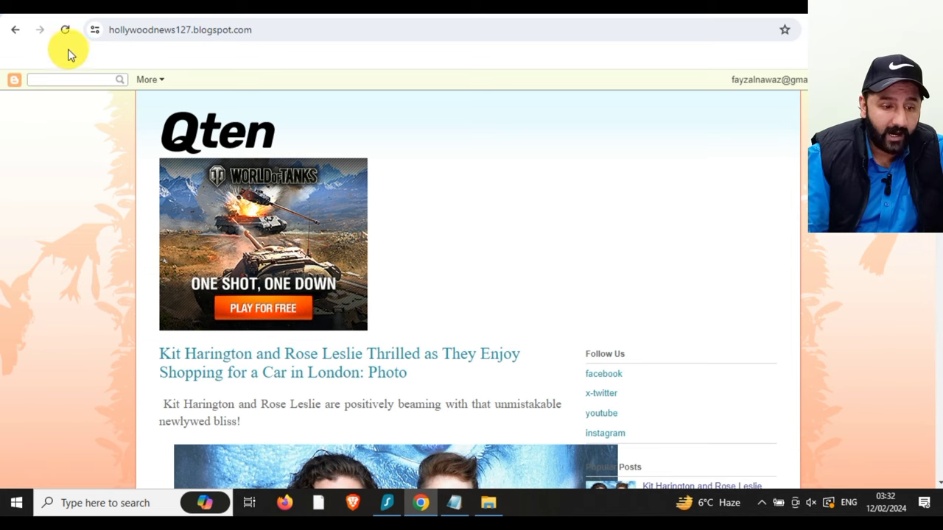
{"action": "left_click", "coordinate": [15, 31]}
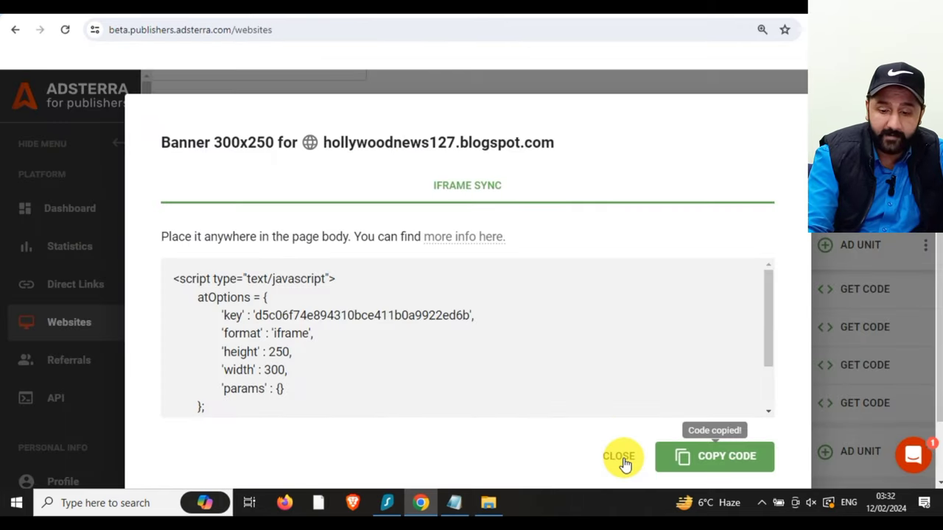
Step: In Adsterra, close the banner code and request a new Popunder ad unit for hollywoodnews127.blogspot.com
{"action": "left_click", "coordinate": [610, 455]}
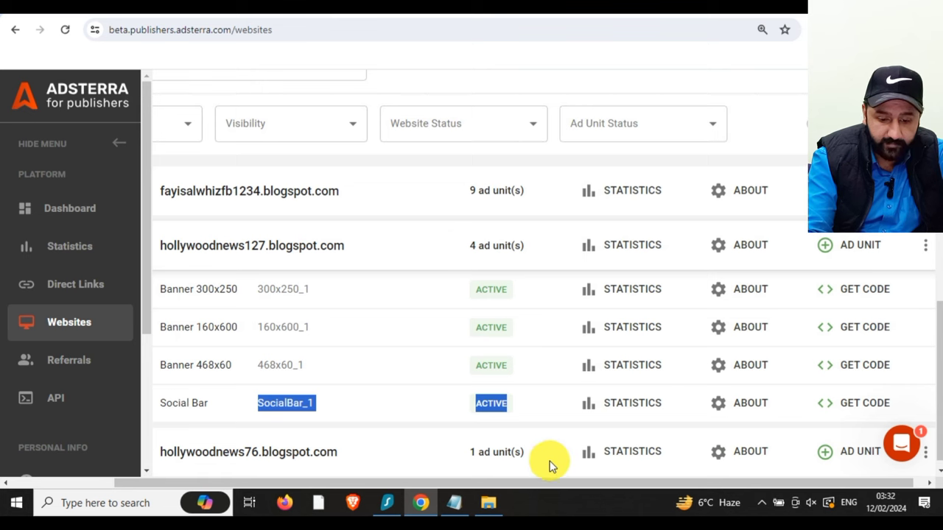
{"action": "left_click_drag", "start_coordinate": [539, 484], "coordinate": [191, 307]}
{"action": "left_click", "coordinate": [174, 246]}
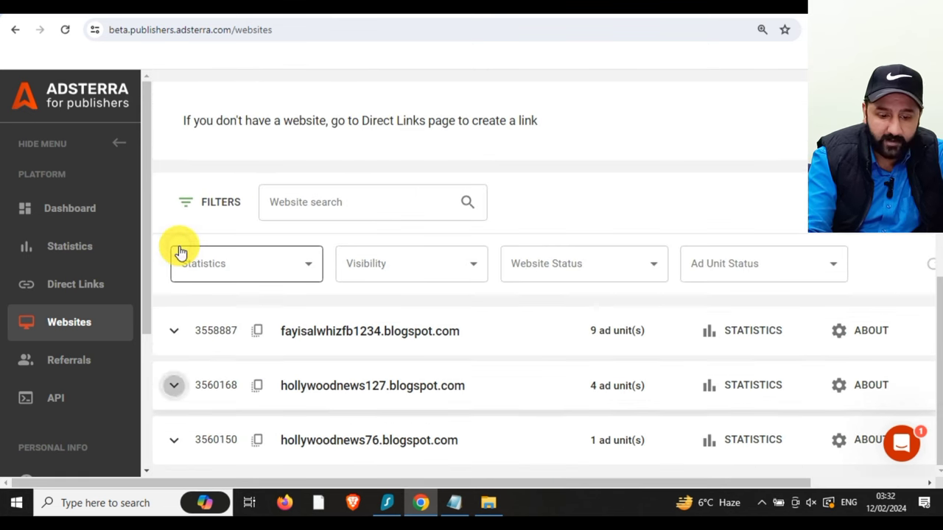
{"action": "left_click", "coordinate": [859, 484]}
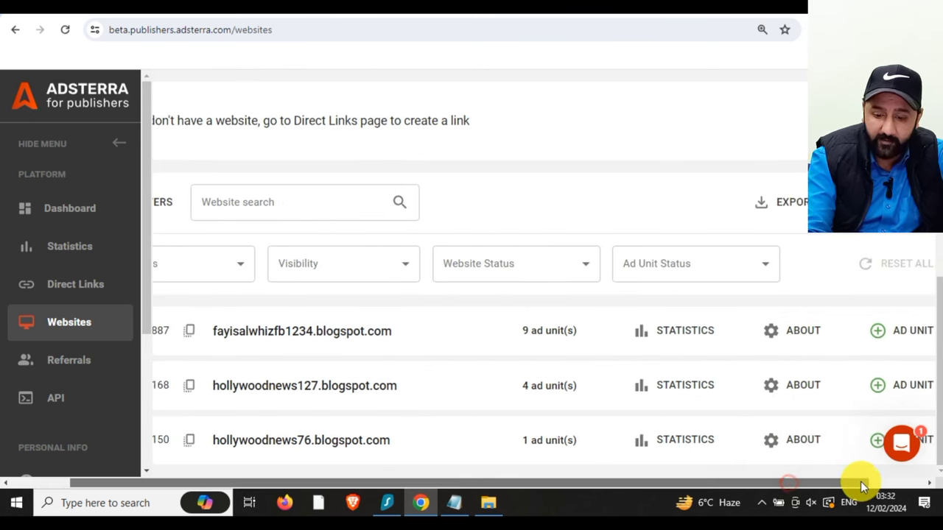
{"action": "left_click", "coordinate": [872, 385]}
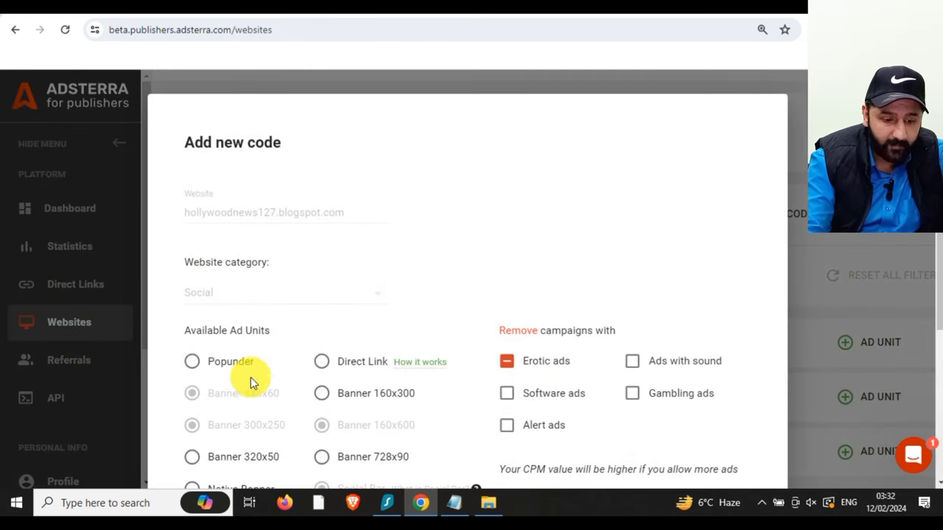
{"action": "left_click", "coordinate": [224, 365]}
{"action": "scroll", "coordinate": [662, 430], "scroll_direction": "down", "scroll_amount": 3}
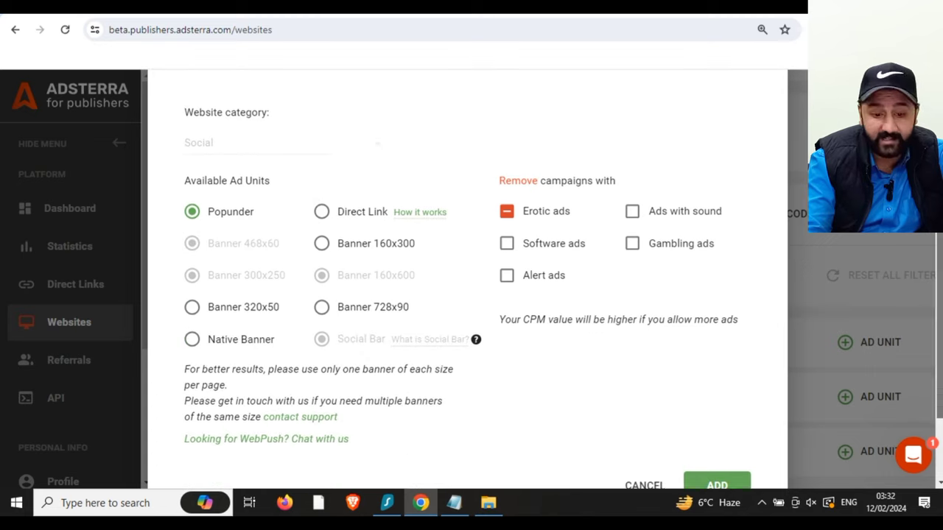
{"action": "left_click", "coordinate": [734, 452]}
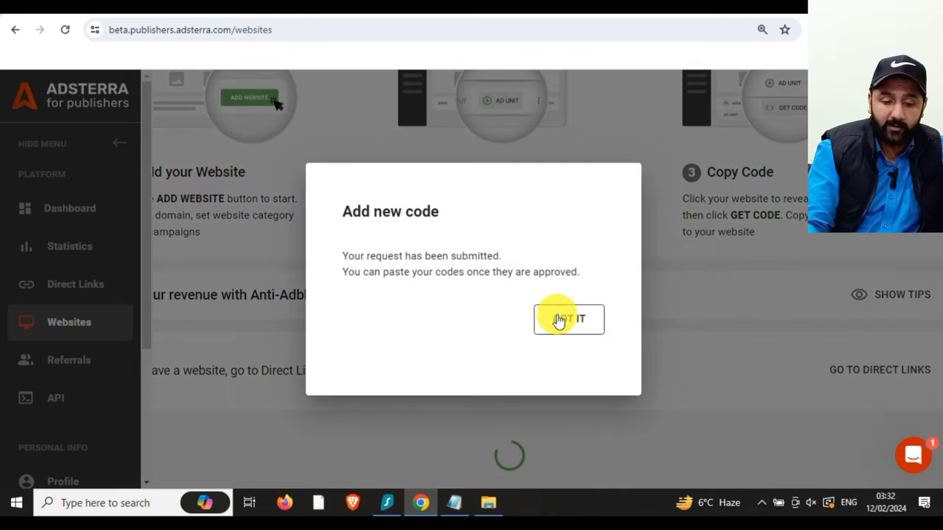
{"action": "left_click", "coordinate": [565, 320]}
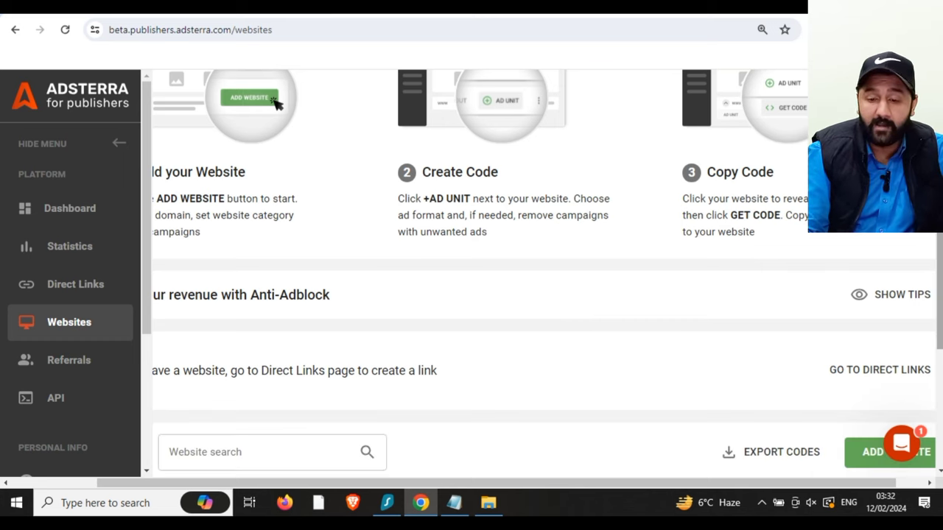
Step: Reload the Websites list and expand hollywoodnews127.blogspot.com to check the Popunder unit's approval status
{"action": "left_click_drag", "start_coordinate": [937, 266], "coordinate": [926, 420]}
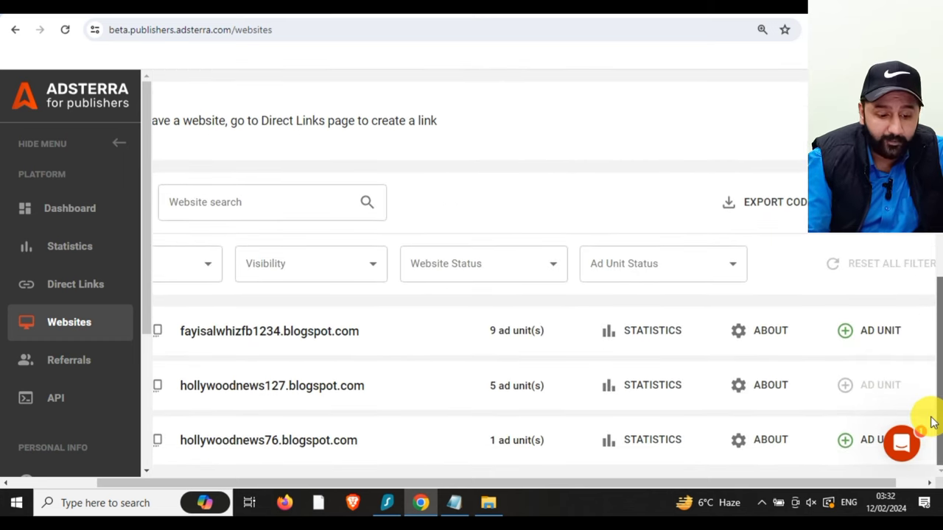
{"action": "left_click_drag", "start_coordinate": [231, 479], "coordinate": [148, 480]}
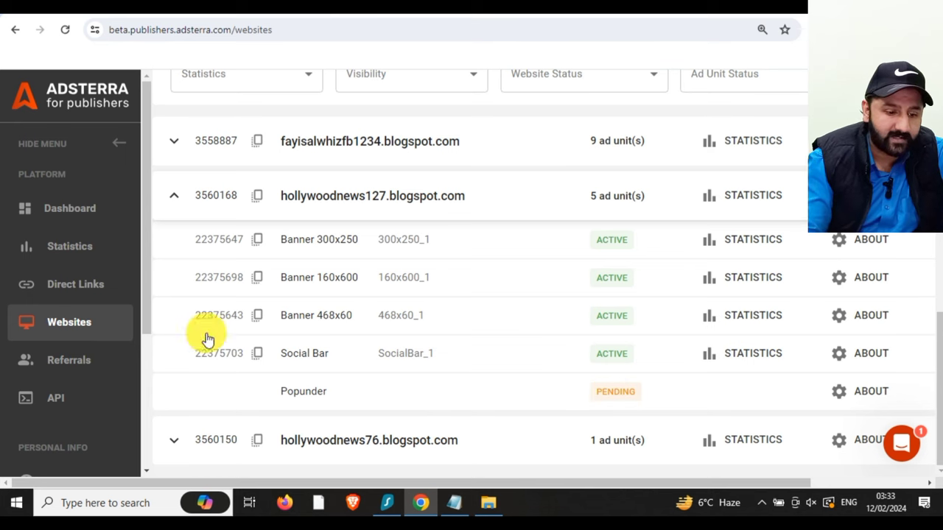
{"action": "left_click", "coordinate": [83, 297]}
{"action": "left_click", "coordinate": [79, 325]}
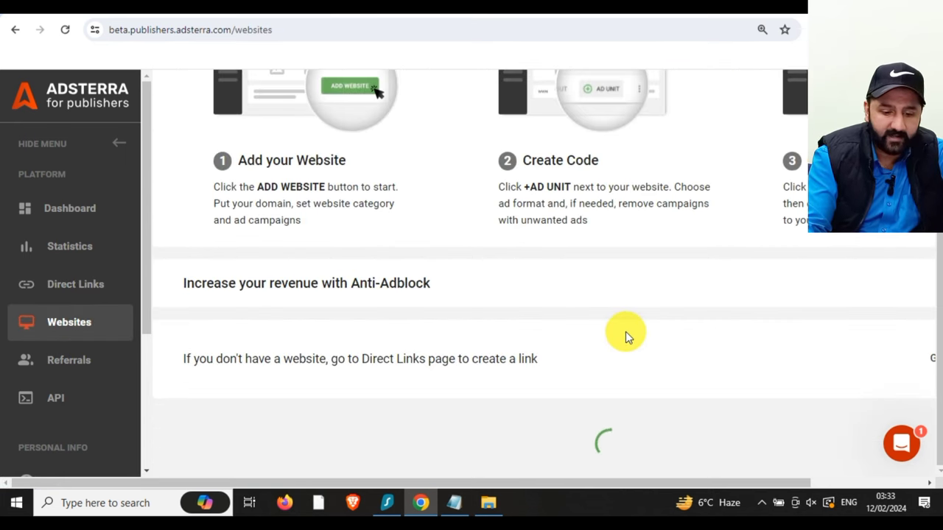
{"action": "scroll", "coordinate": [625, 331], "scroll_direction": "down", "scroll_amount": 3}
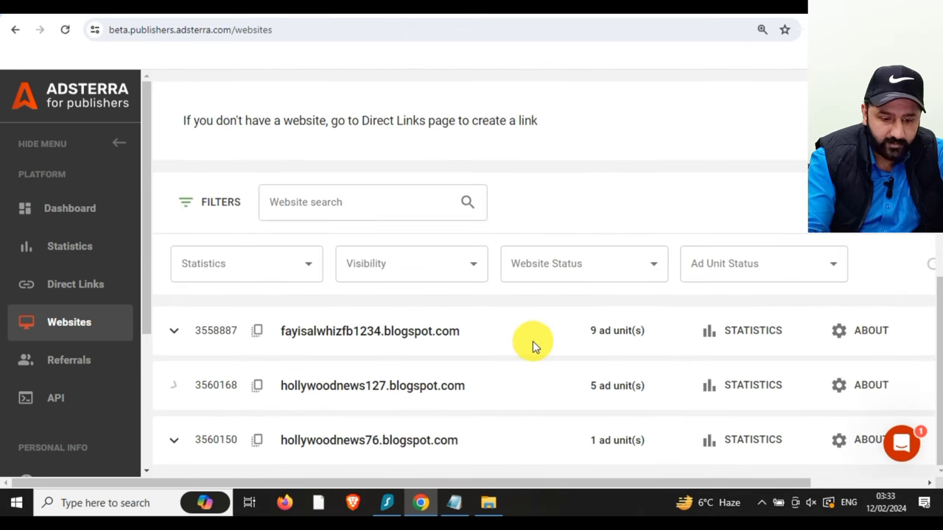
{"action": "scroll", "coordinate": [542, 341], "scroll_direction": "down", "scroll_amount": 3}
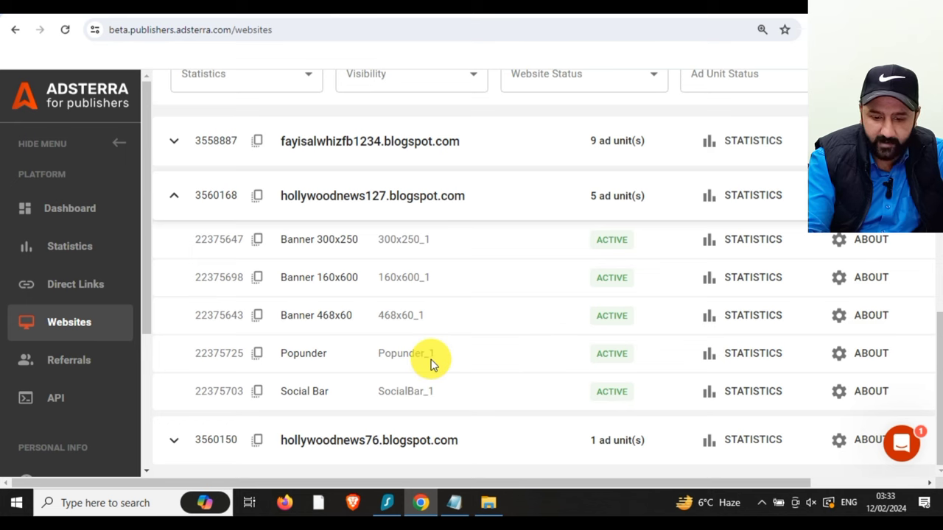
Step: Get and copy the Popunder code for hollywoodnews127.blogspot.com
{"action": "left_click_drag", "start_coordinate": [631, 484], "coordinate": [768, 489]}
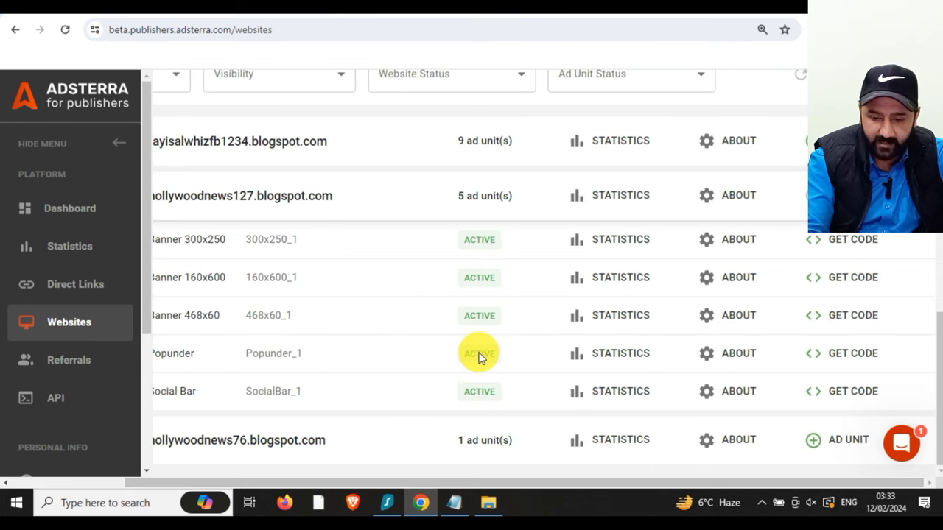
{"action": "left_click", "coordinate": [836, 353]}
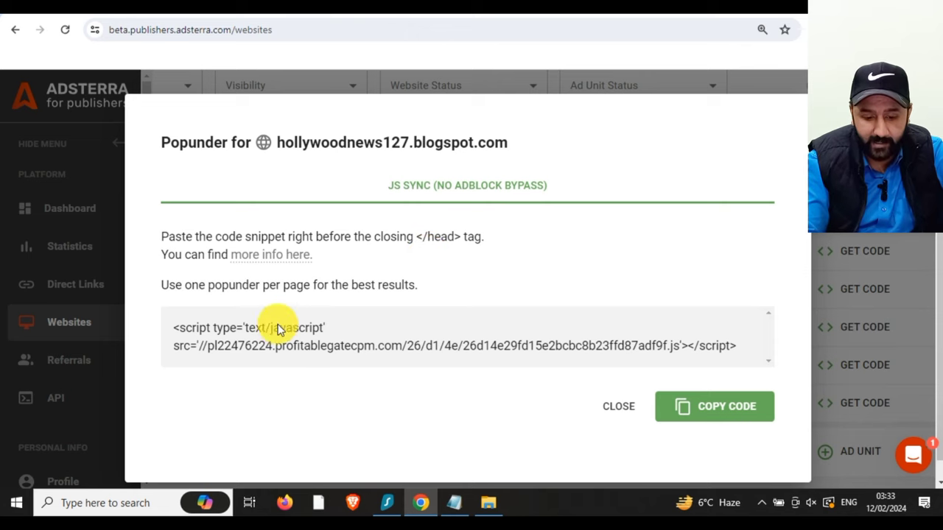
{"action": "left_click", "coordinate": [711, 406]}
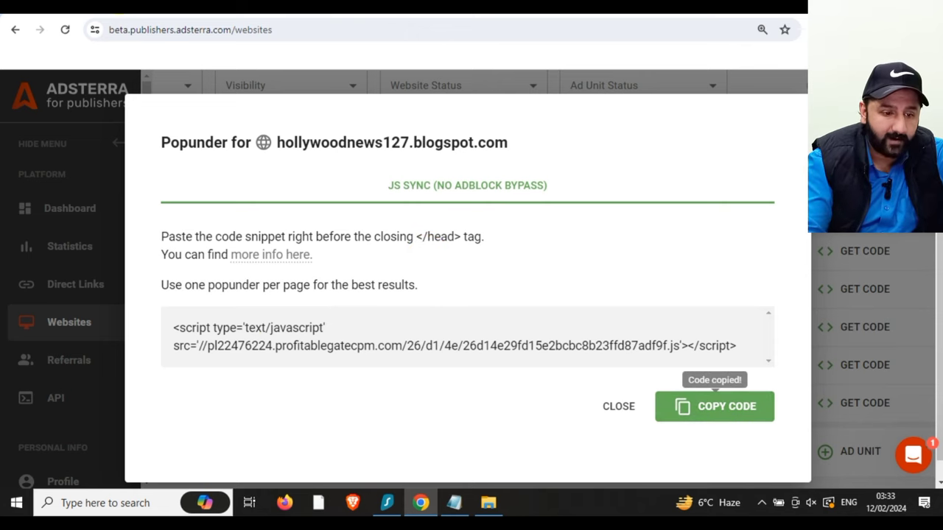
Step: Switch to Blogger and open the HTML source of the Hollywood news blog's current theme for editing
{"action": "key", "text": "ctrl+Tab"}
{"action": "key", "text": "ctrl+Tab"}
{"action": "left_click", "coordinate": [71, 427]}
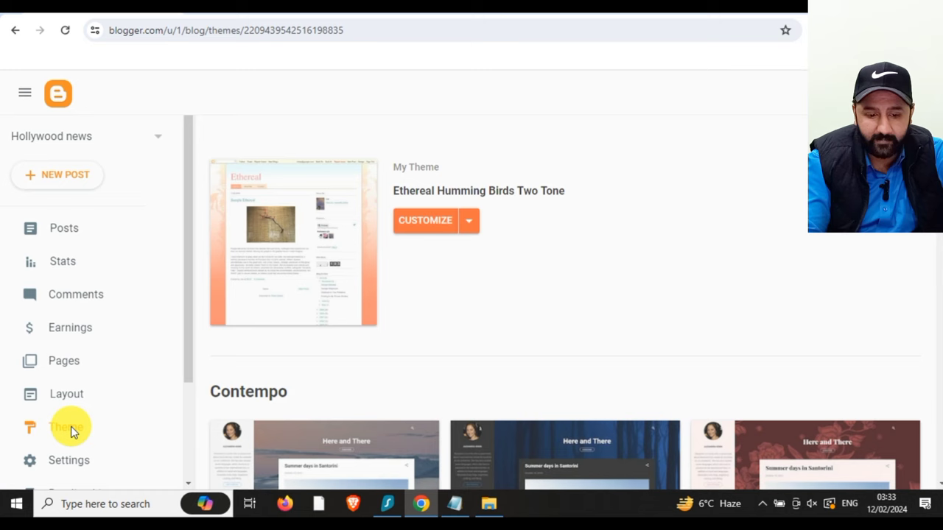
{"action": "left_click", "coordinate": [470, 221]}
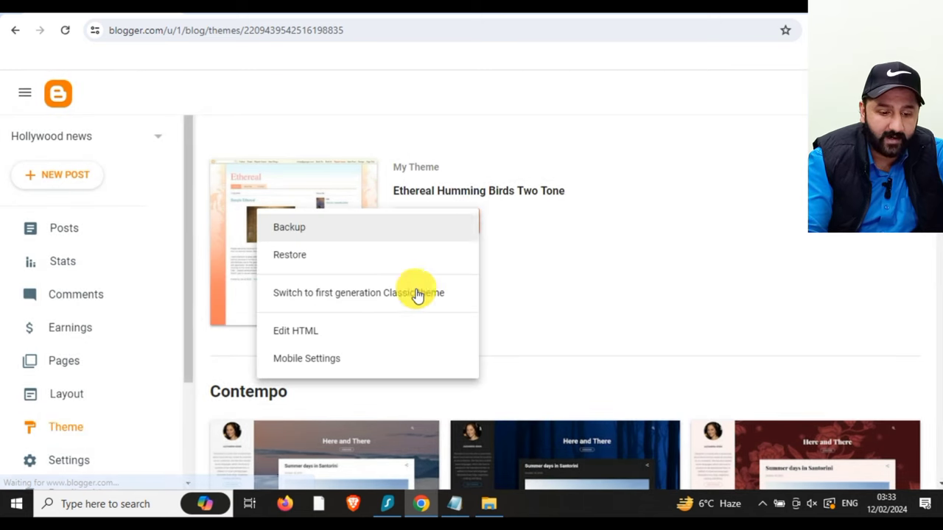
{"action": "left_click", "coordinate": [342, 338]}
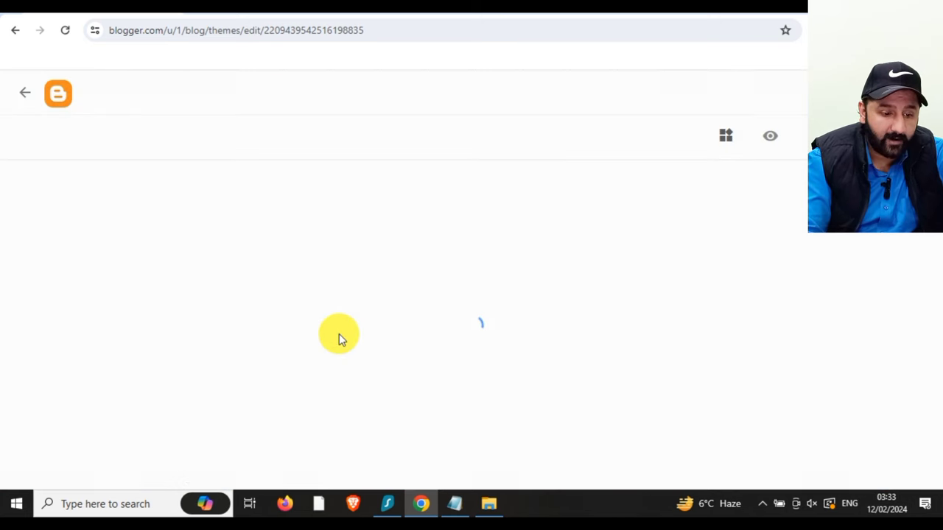
Step: Search the theme's HTML code for "</head" to locate the closing head tag
{"action": "scroll", "coordinate": [201, 316], "scroll_direction": "down", "scroll_amount": 7}
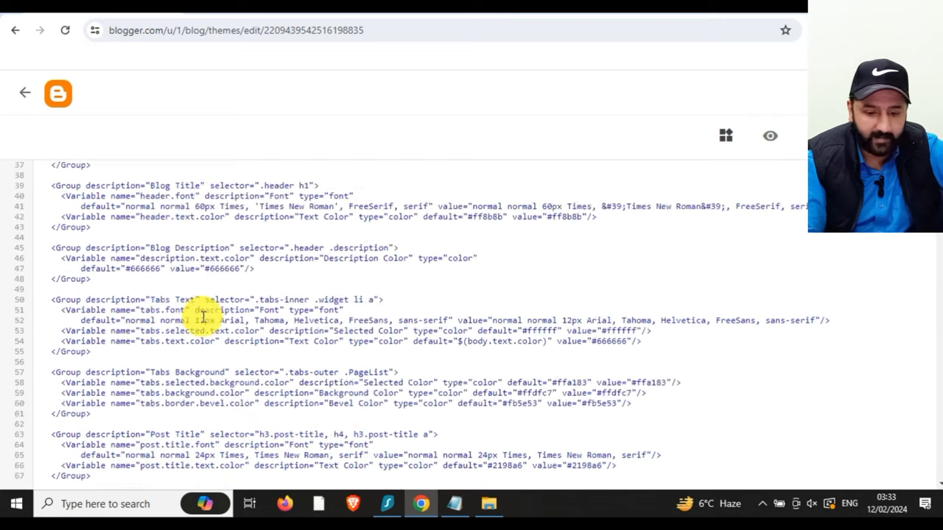
{"action": "left_click", "coordinate": [733, 317]}
{"action": "key", "text": "ctrl+f"}
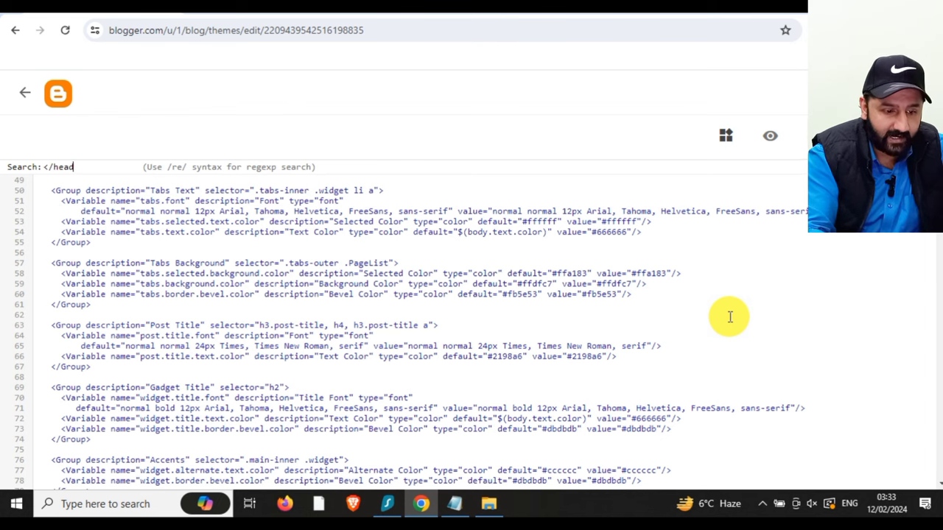
{"action": "key", "text": "Return"}
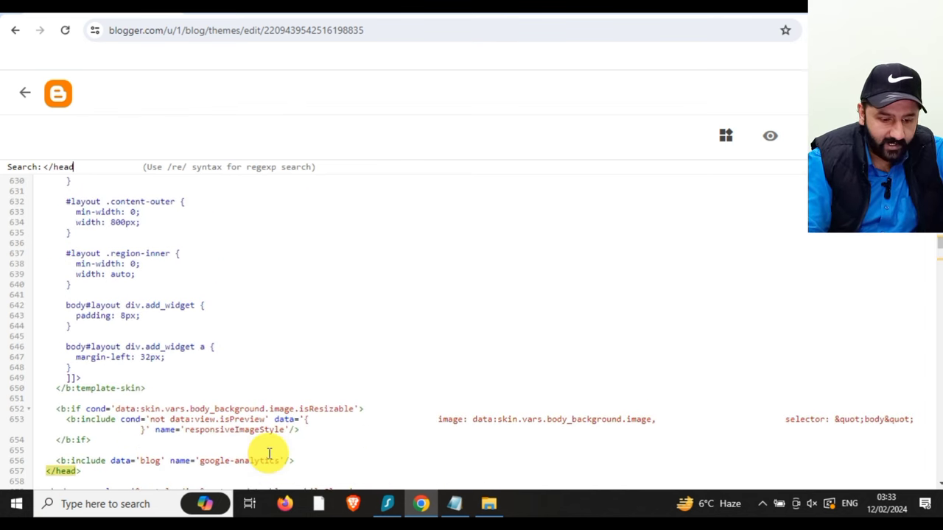
Step: Insert blank lines above the closing head tag, paste the Popunder script there, save the theme and leave the HTML editor
{"action": "left_click", "coordinate": [315, 463]}
{"action": "key", "text": "Return"}
{"action": "key", "text": "Return"}
{"action": "key", "text": "Return"}
{"action": "key", "text": "Return"}
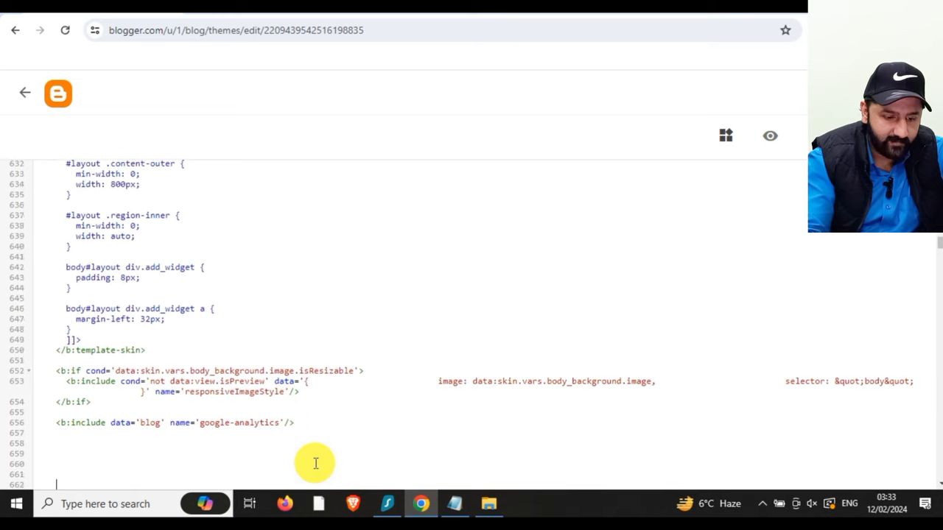
{"action": "scroll", "coordinate": [501, 303], "scroll_direction": "down", "scroll_amount": 5}
{"action": "scroll", "coordinate": [264, 326], "scroll_direction": "up", "scroll_amount": 3}
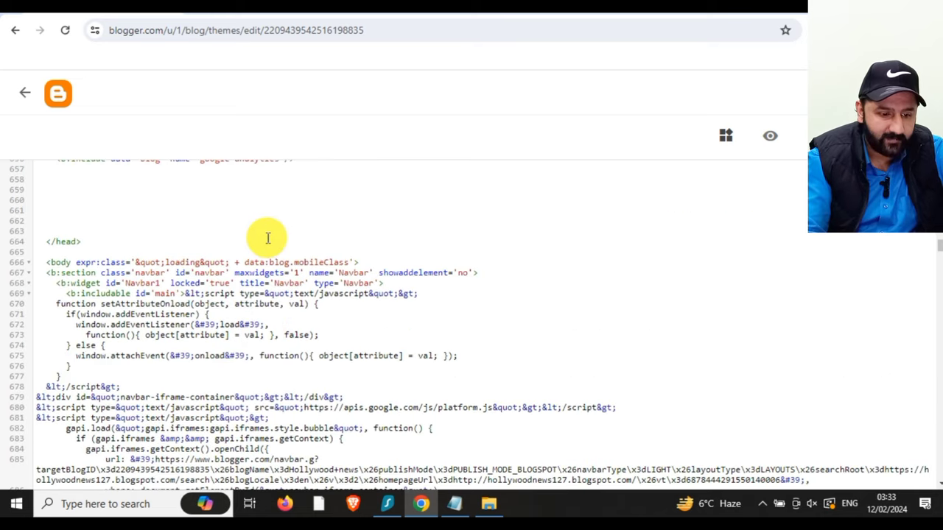
{"action": "left_click", "coordinate": [110, 194]}
{"action": "key", "text": "ctrl+v"}
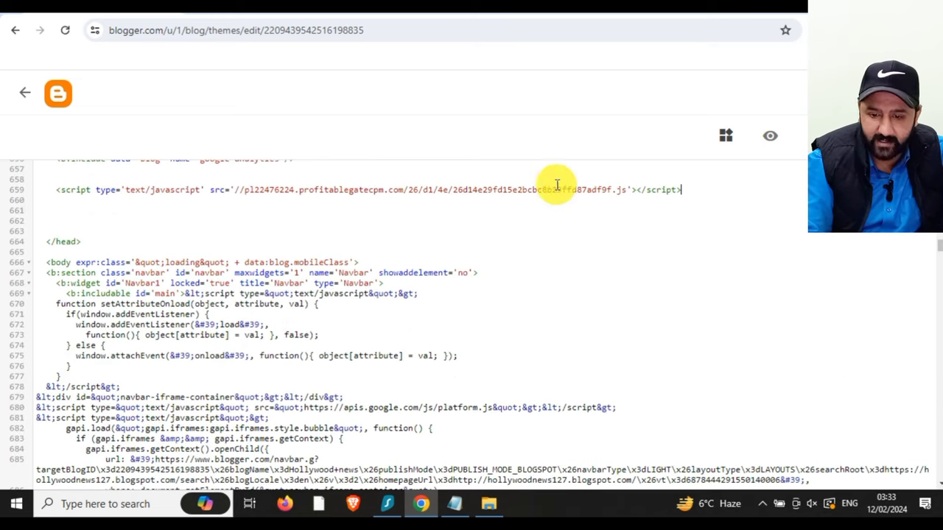
{"action": "left_click", "coordinate": [904, 140]}
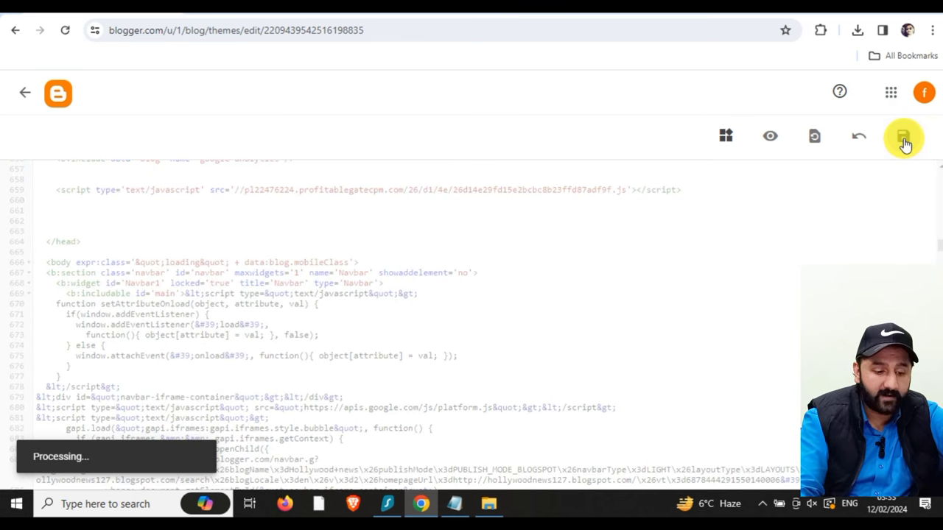
{"action": "left_click", "coordinate": [26, 95]}
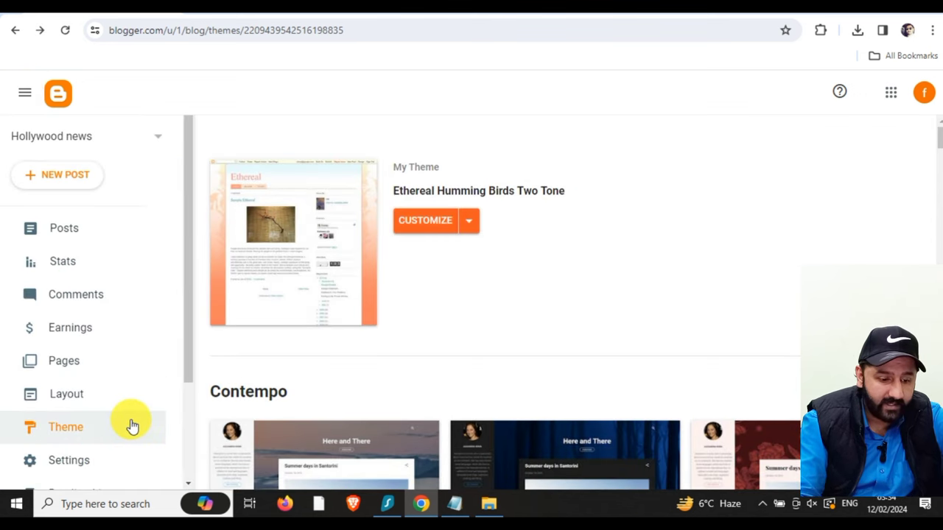
Step: Go to the blog's posts and copy the share link of the published Kit Harington and Rose Leslie post
{"action": "scroll", "coordinate": [111, 413], "scroll_direction": "down", "scroll_amount": 3}
{"action": "scroll", "coordinate": [96, 368], "scroll_direction": "up", "scroll_amount": 3}
{"action": "left_click", "coordinate": [100, 237]}
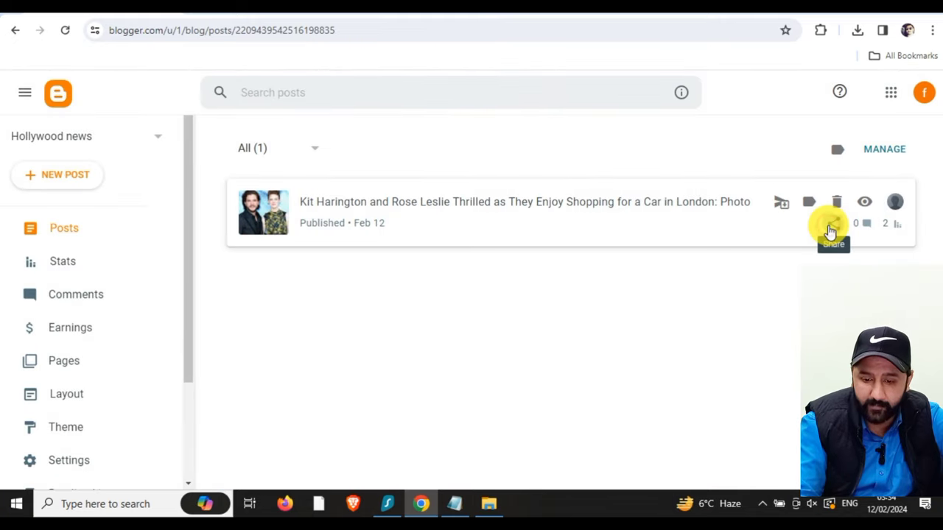
{"action": "left_click", "coordinate": [830, 228]}
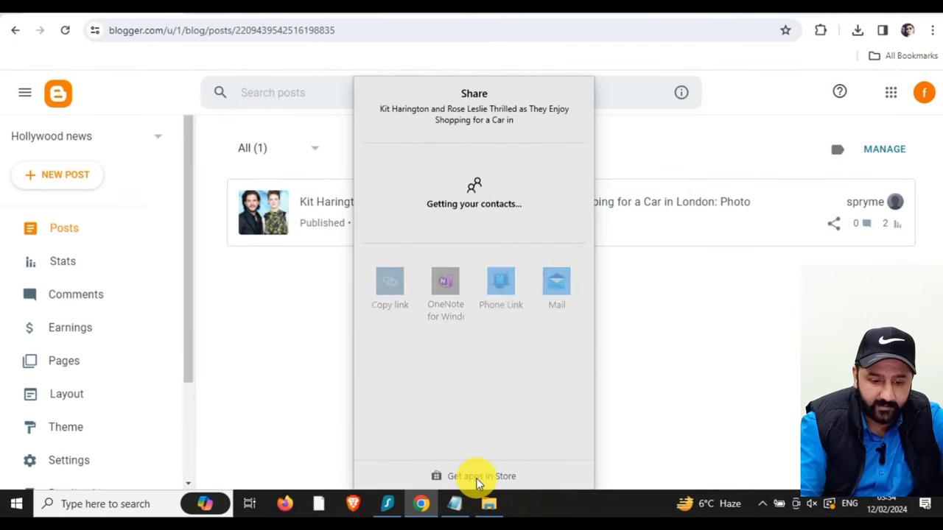
{"action": "left_click", "coordinate": [387, 287]}
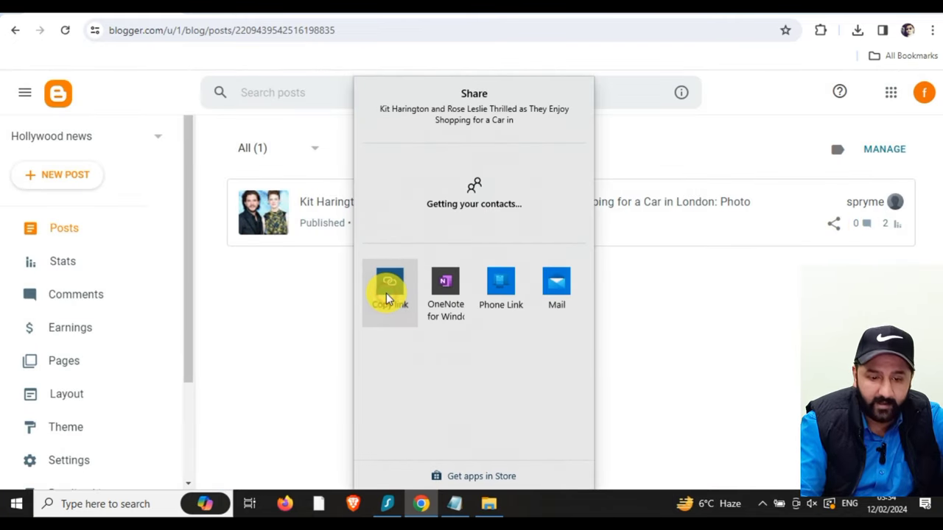
{"action": "left_click", "coordinate": [701, 280]}
Step: Switch to the Medidentlogix Facebook page and publish a new public post containing the copied blog link
{"action": "left_click", "coordinate": [582, 7]}
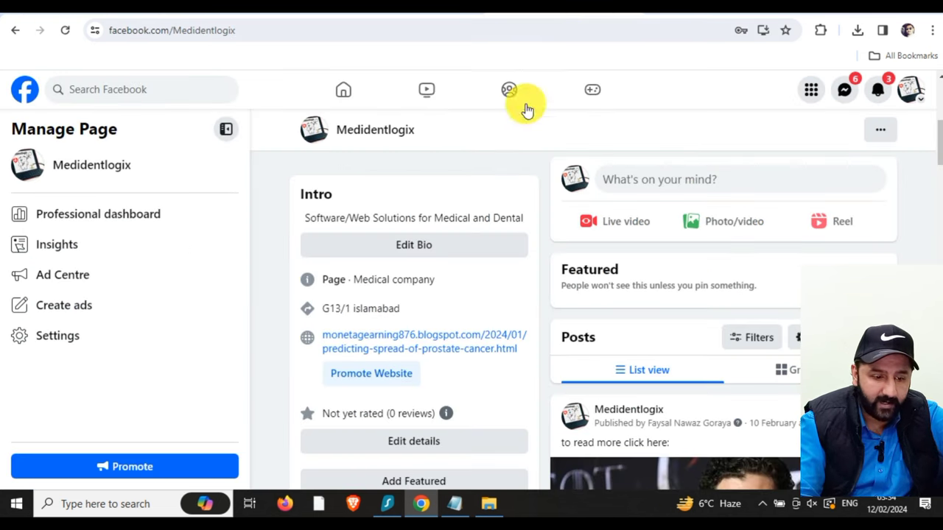
{"action": "left_click", "coordinate": [685, 186]}
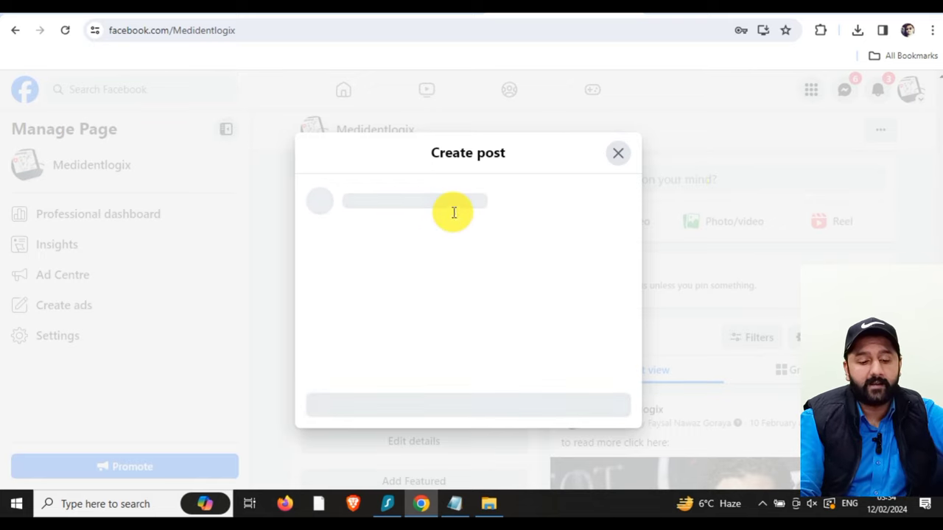
{"action": "key", "text": "ctrl+v"}
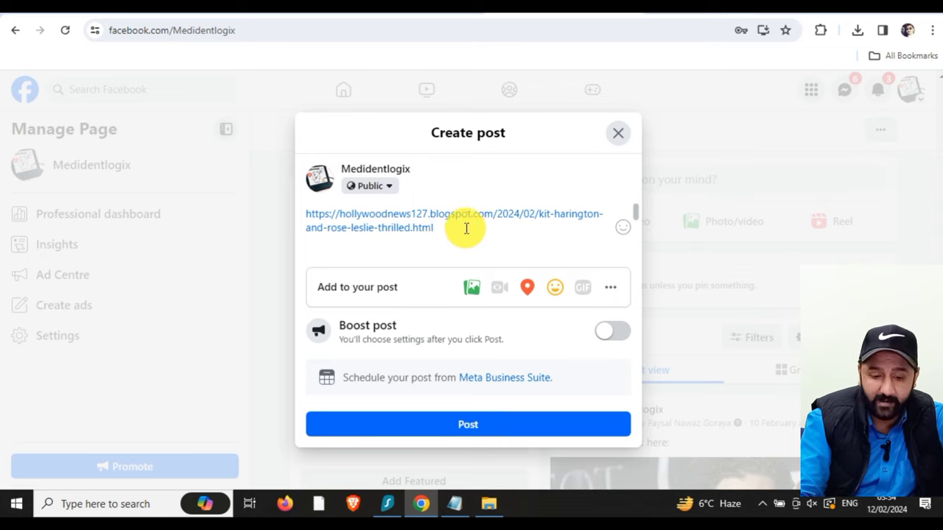
{"action": "left_click", "coordinate": [513, 427]}
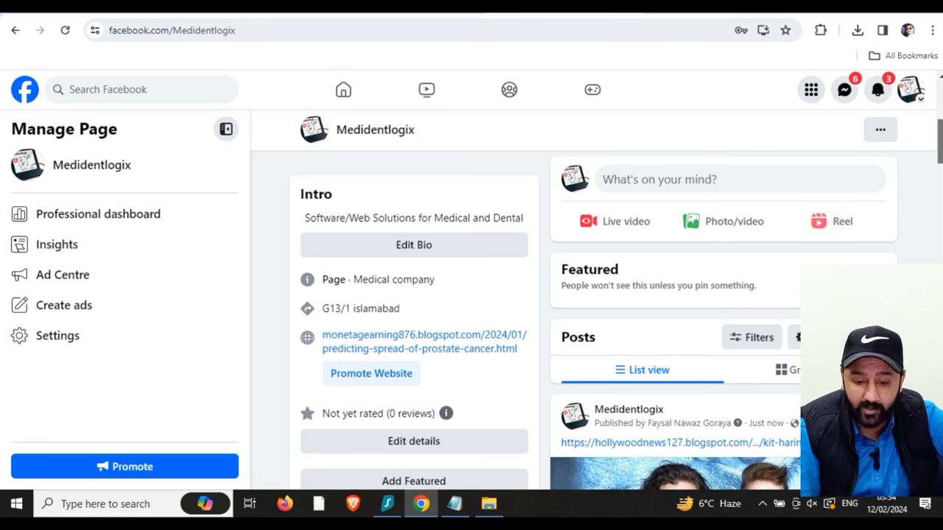
Step: Open the blog article from the new Facebook post and look through the page to check its ads
{"action": "scroll", "coordinate": [623, 392], "scroll_direction": "down", "scroll_amount": 4}
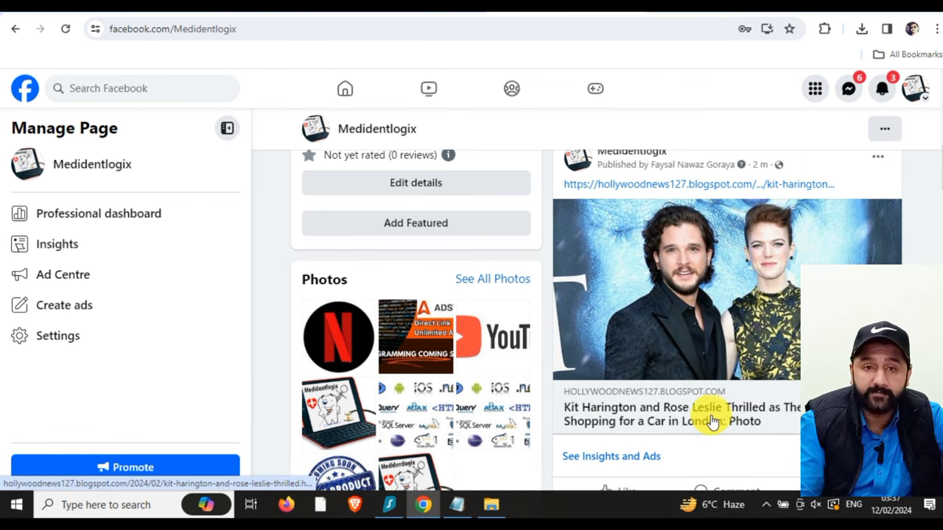
{"action": "left_click", "coordinate": [712, 420]}
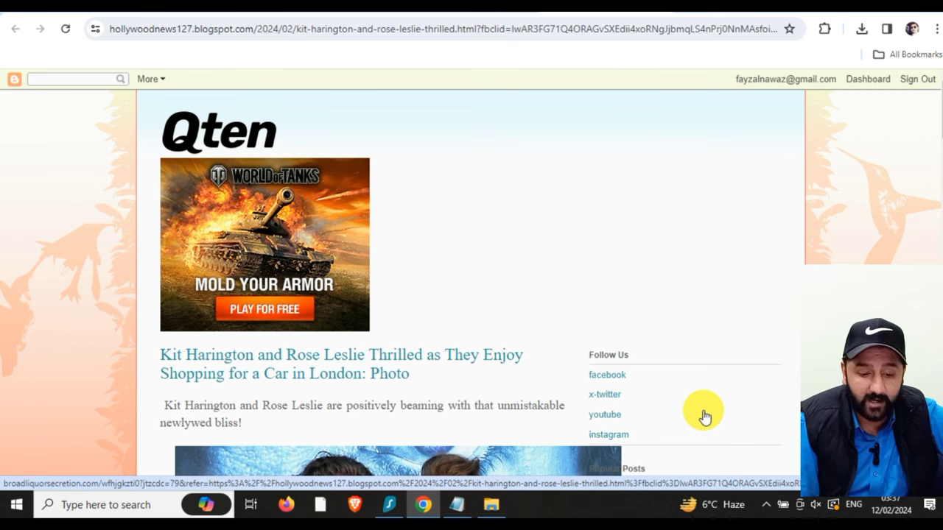
{"action": "left_click_drag", "start_coordinate": [941, 110], "coordinate": [940, 209]}
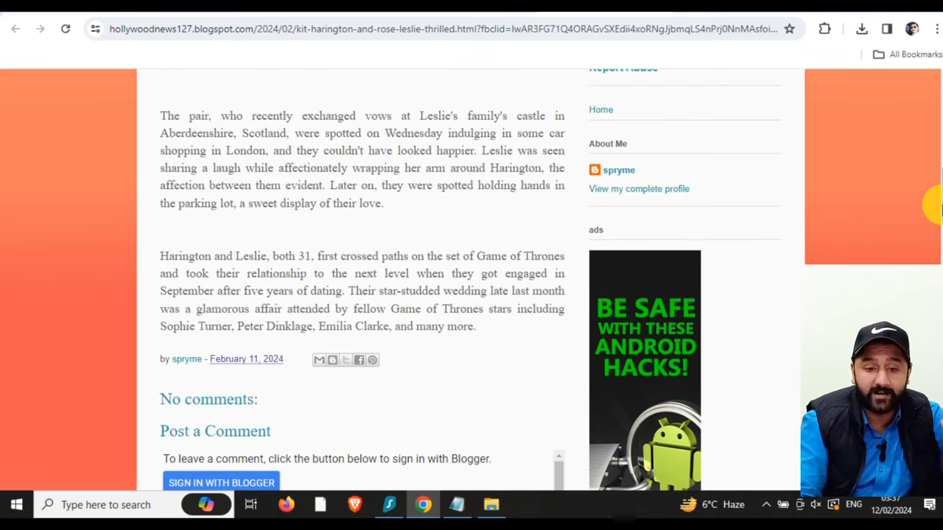